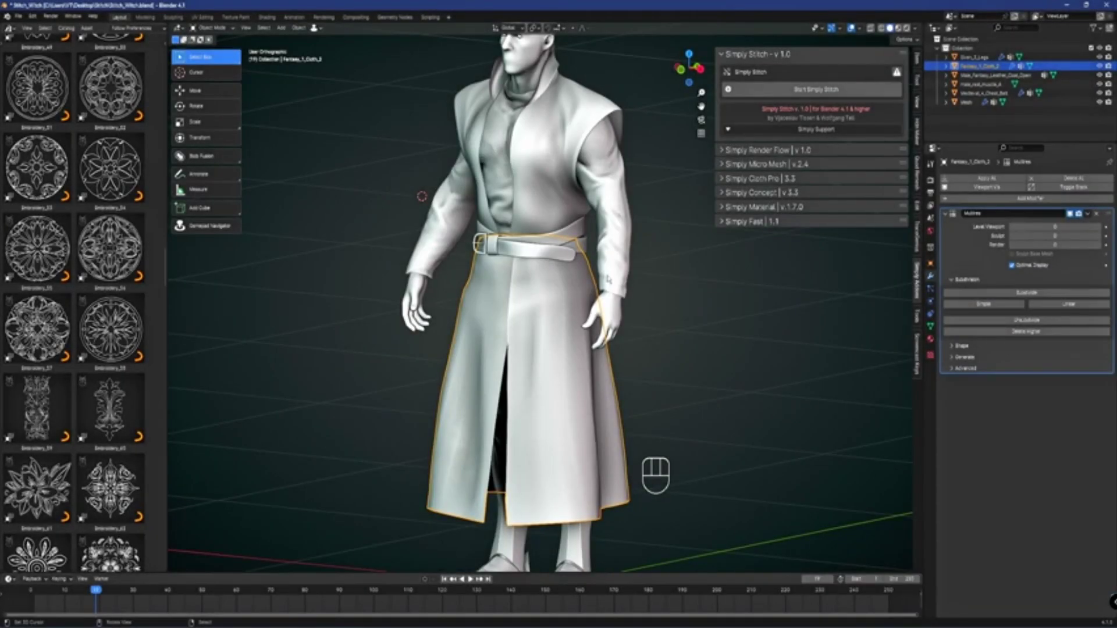
Give the sphere the Particle-Fury hair asset and mix in Metal-Worn with the grunge map as factor.
left_click_drag(333, 469, 581, 456)
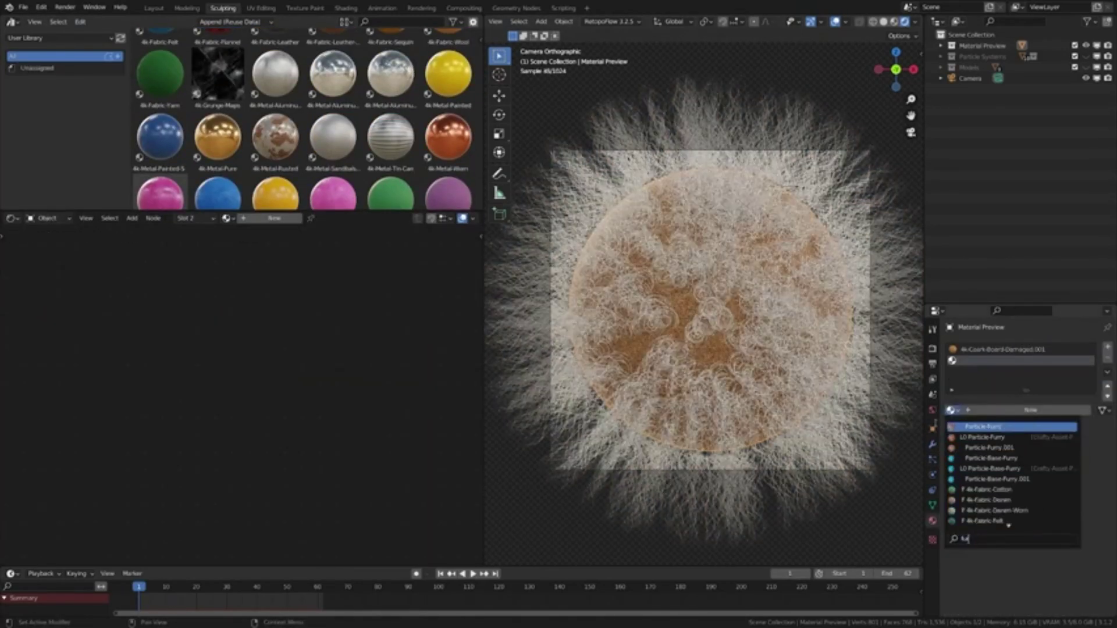
left_click(1025, 512)
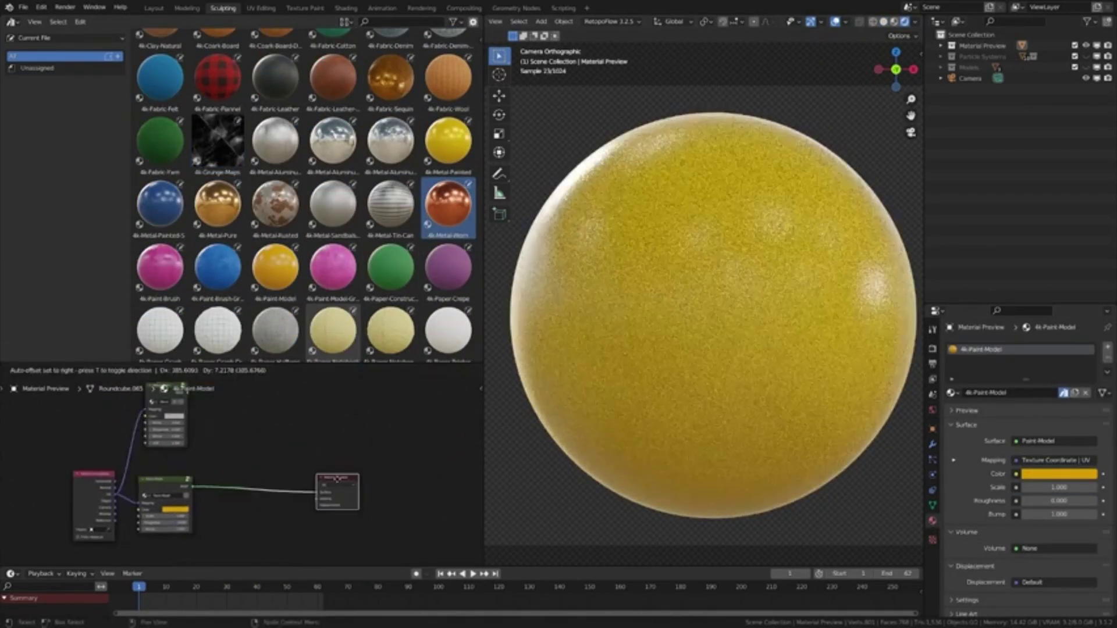
key("shift+a")
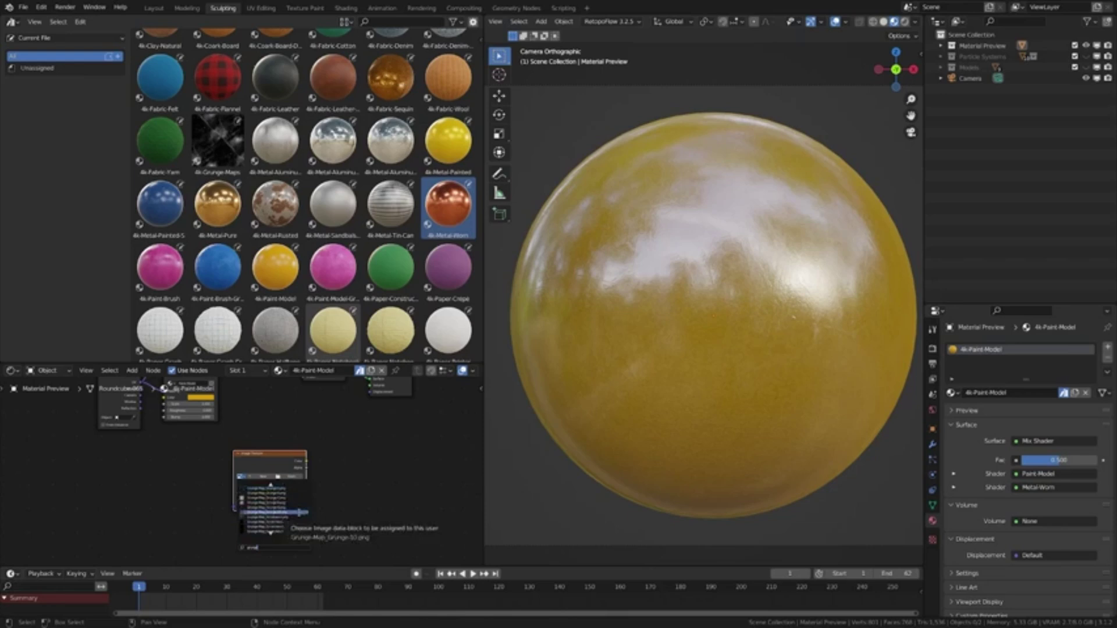
left_click(272, 512)
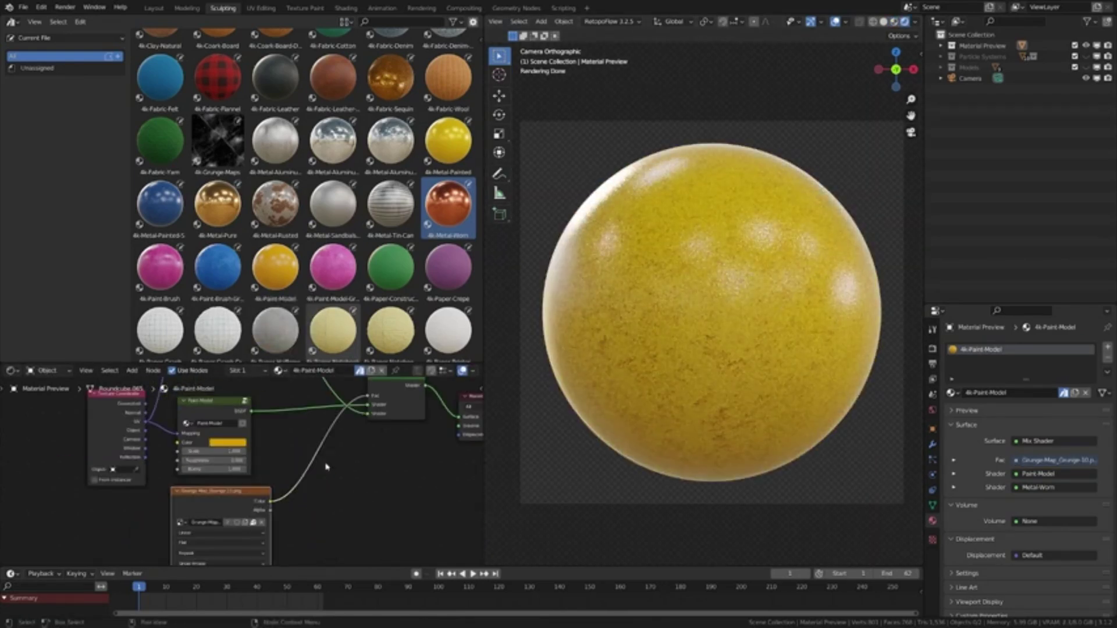
scroll(302, 233, "up", 2)
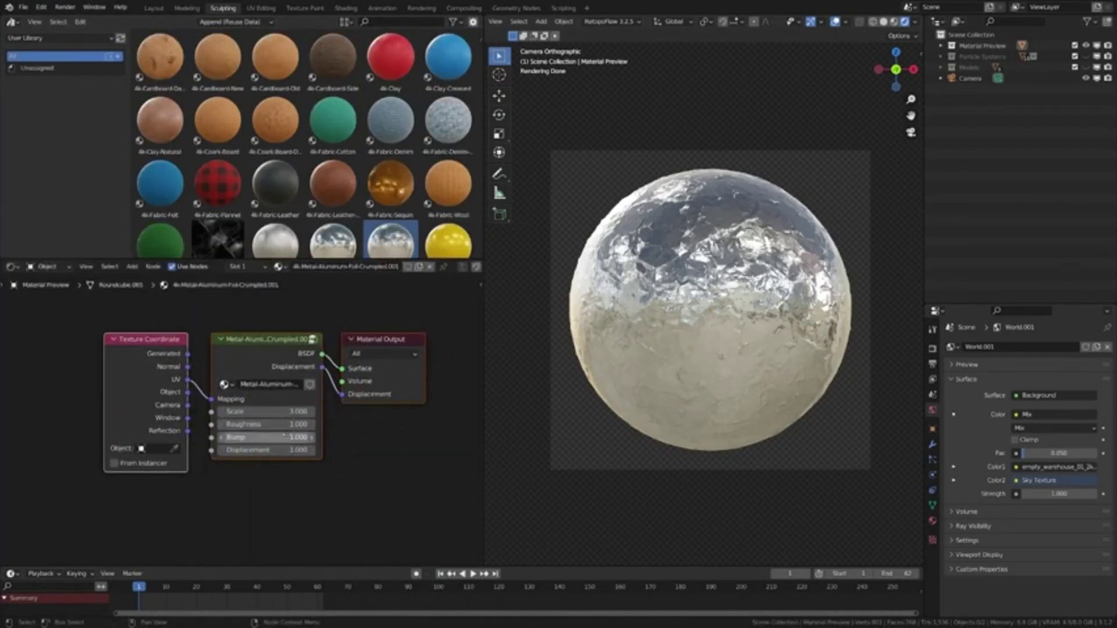
Confirm the material's Bump value of 1.000 and select the sphere to inspect its modifiers.
left_click(282, 442)
key("Return")
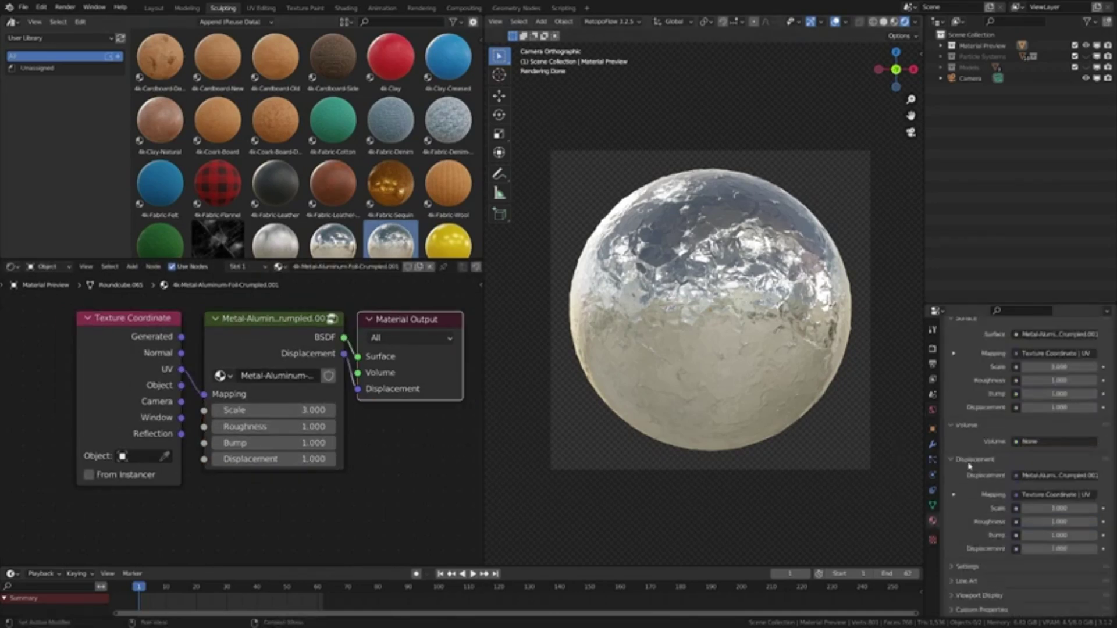
left_click(728, 383)
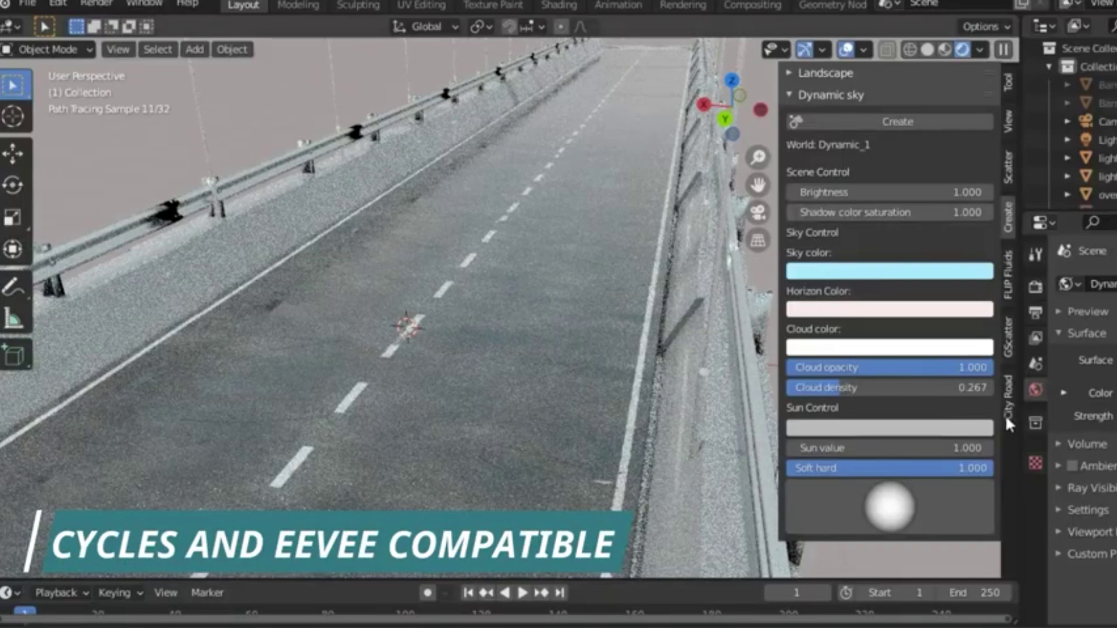
In City Road Builder, turn off the overpass, add barriers and remove the guardrails.
left_click(1009, 398)
mouse_move(453, 455)
middle_mouse_down()
mouse_move(530, 461)
mouse_move(475, 421)
mouse_move(420, 496)
middle_mouse_up()
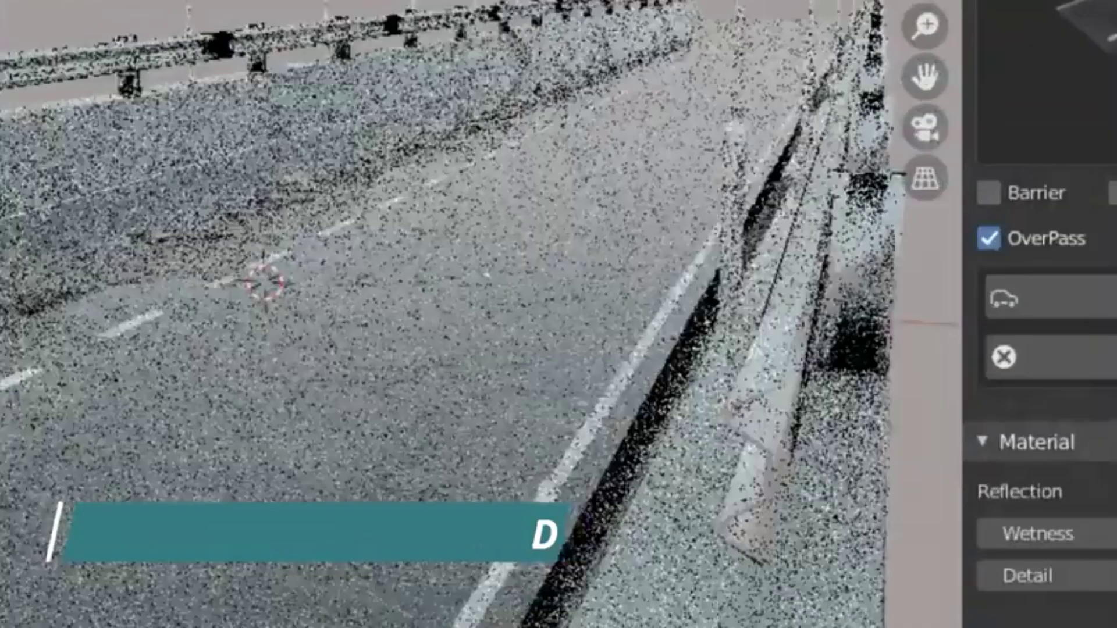
left_click(989, 238)
left_click(989, 193)
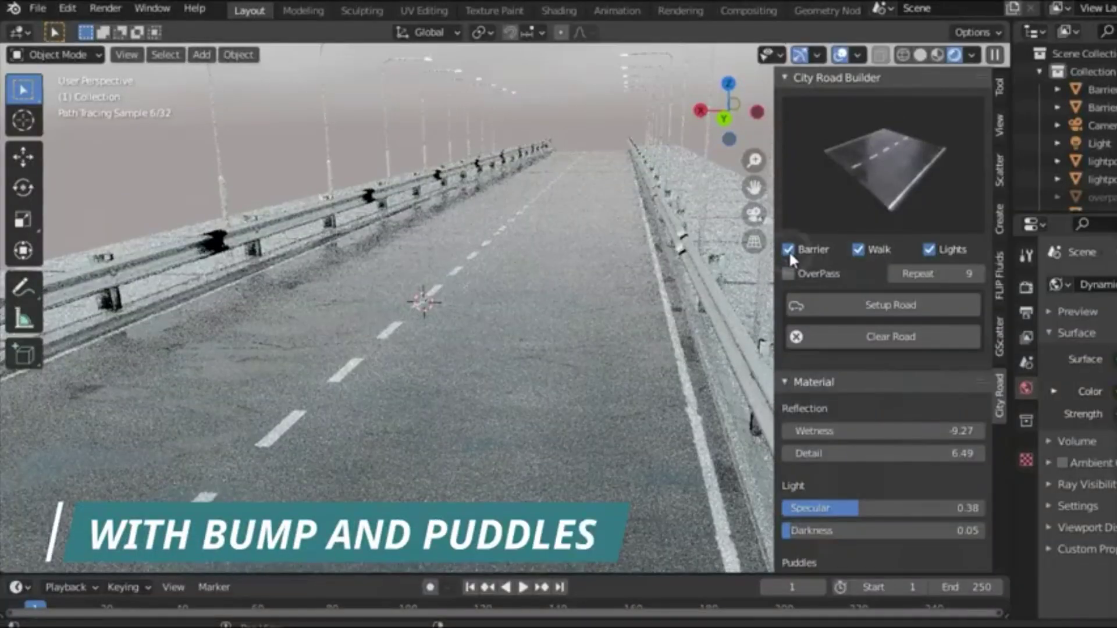
left_click(789, 251)
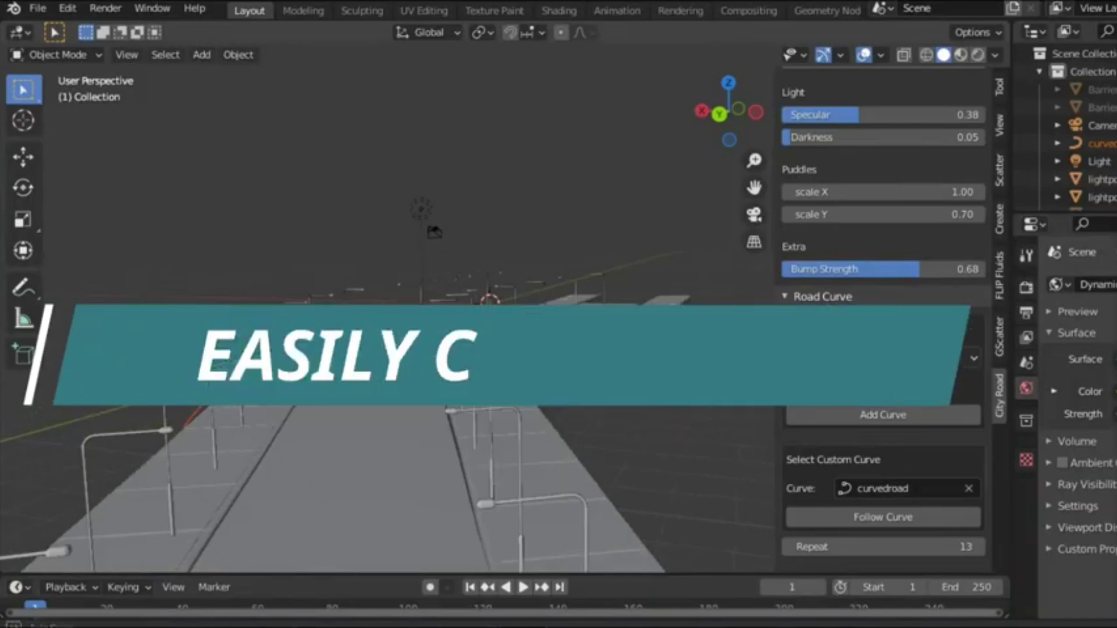
In rendered preview, try the left then right curve presets and rebuild the road.
left_click(980, 55)
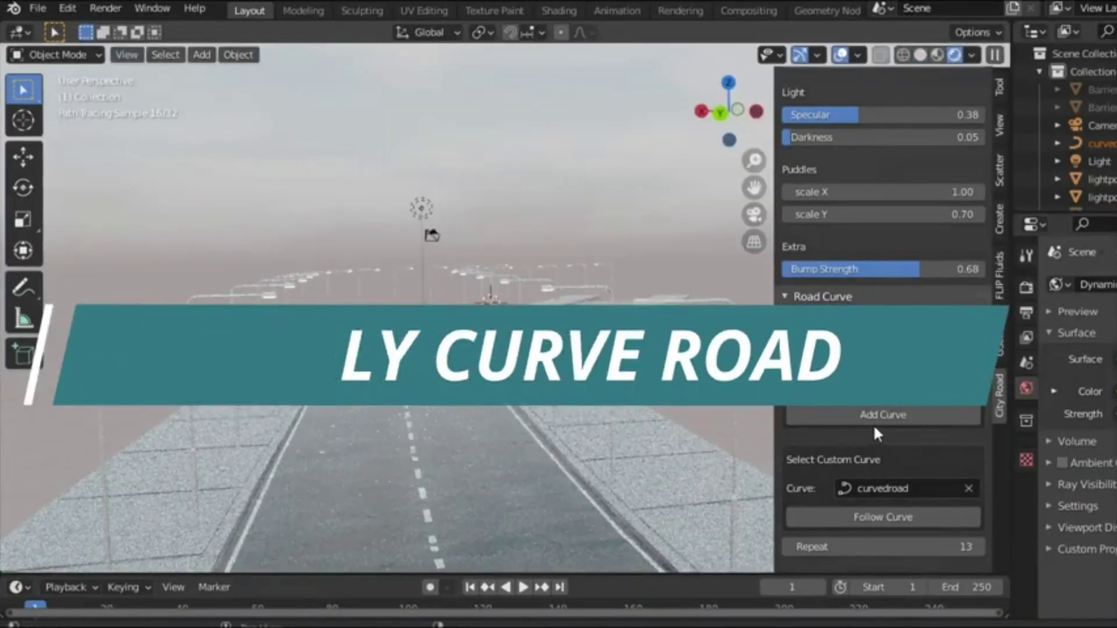
left_click(909, 360)
left_click(899, 399)
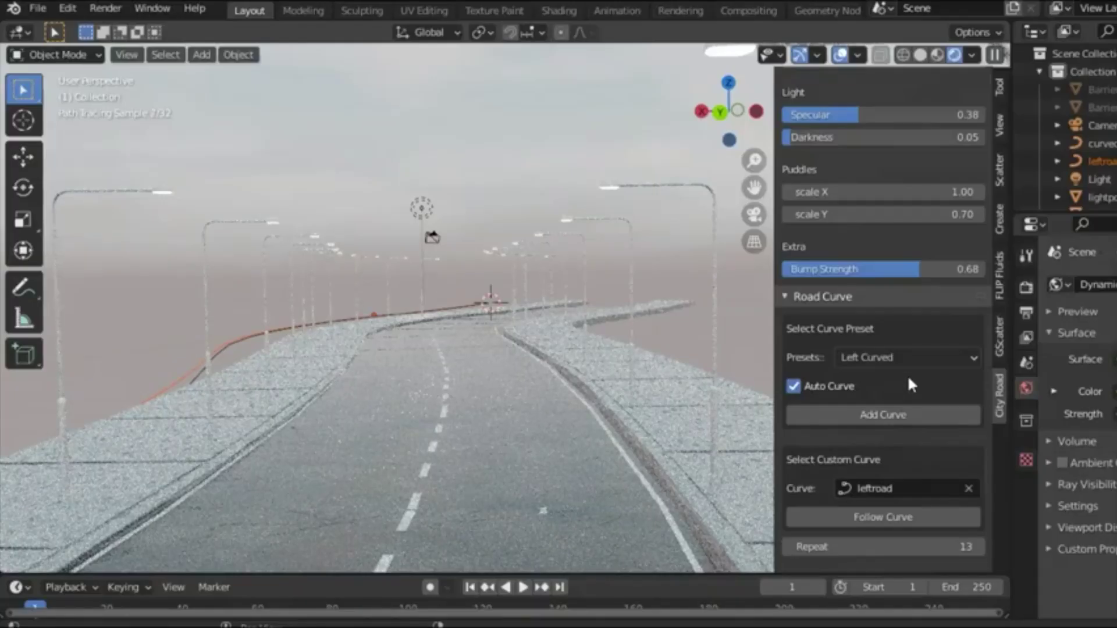
left_click(912, 360)
left_click(896, 420)
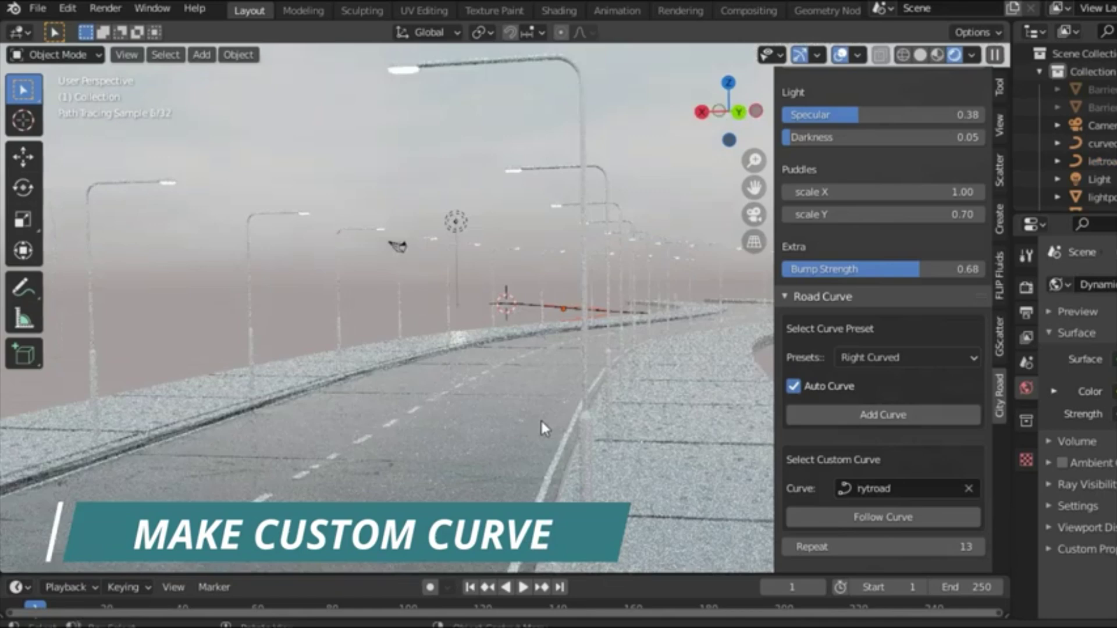
scroll(923, 351, "up", 10)
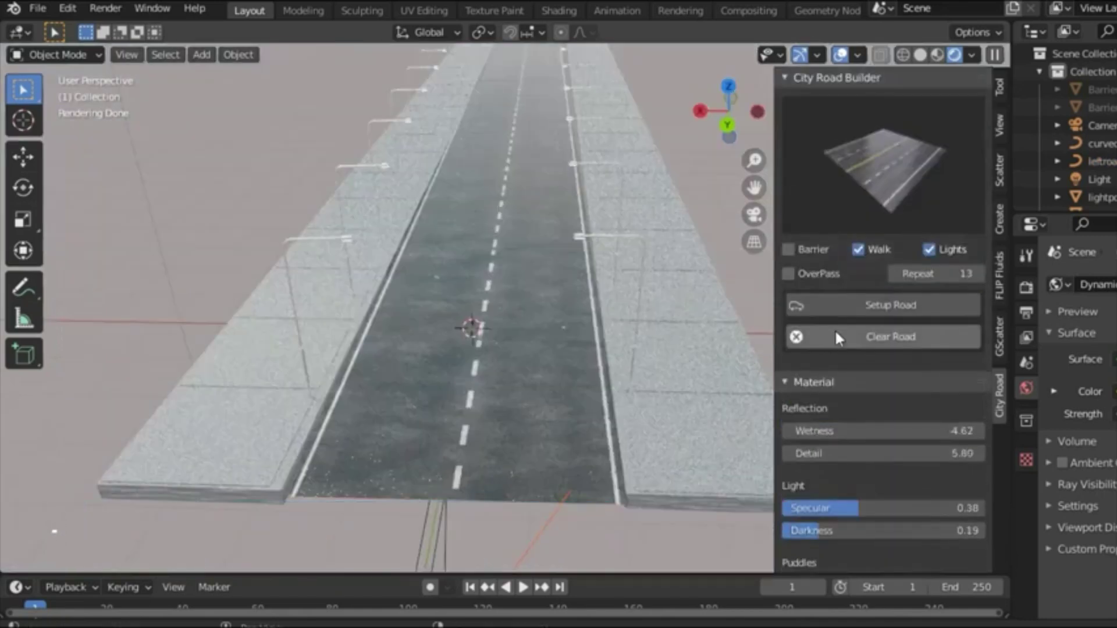
left_click(886, 311)
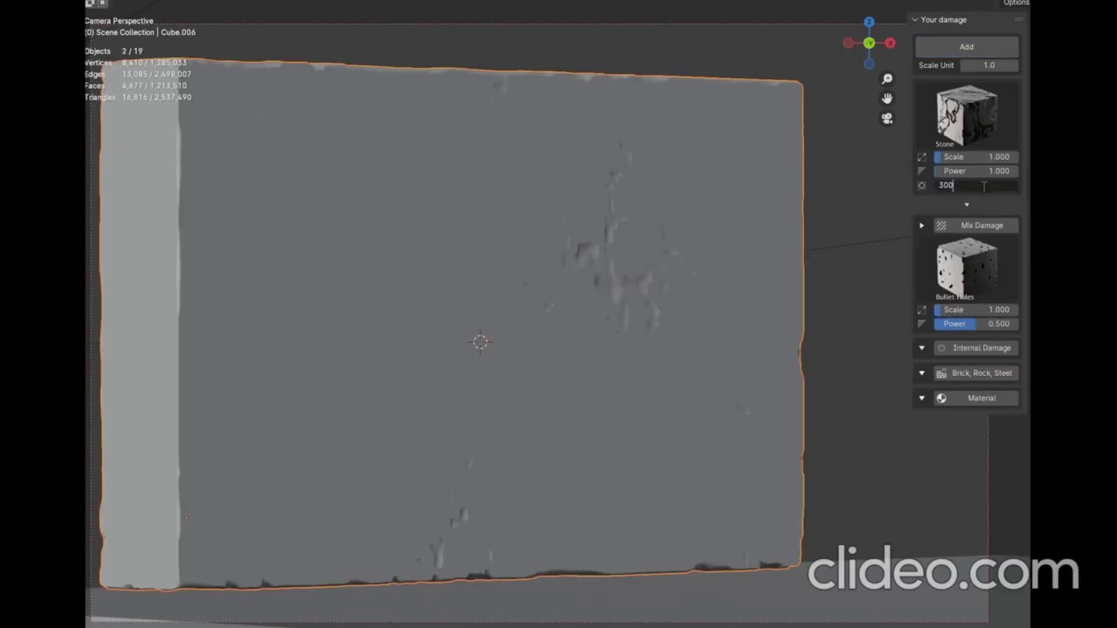
Apply damage quality 300, switch to Stone with Cracks, and punch a spherical hole.
key("Return")
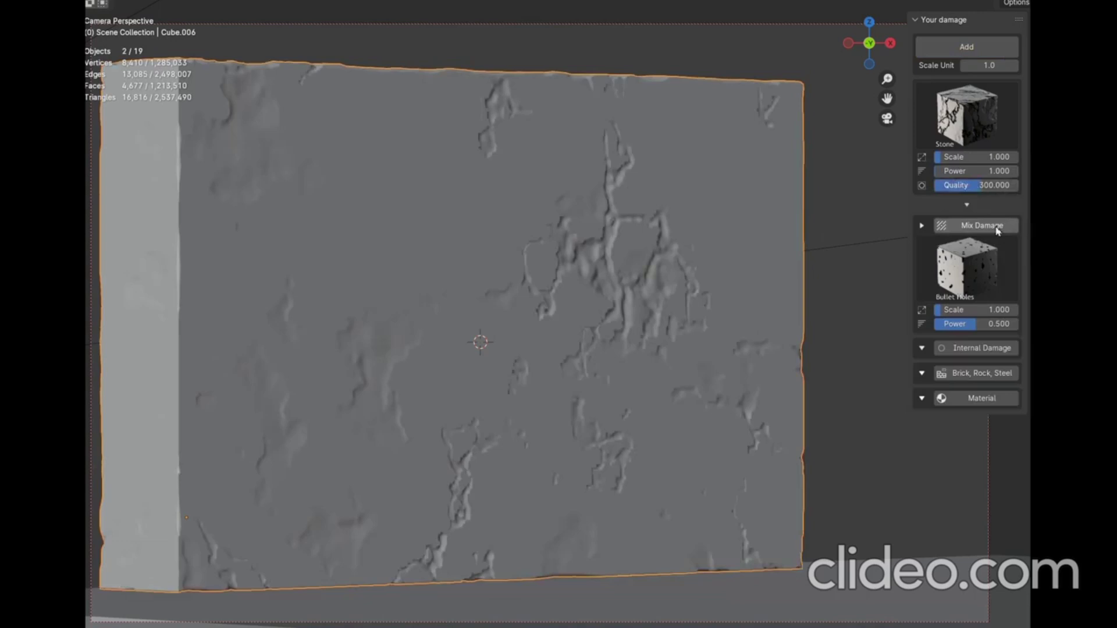
left_click(966, 116)
left_click(740, 187)
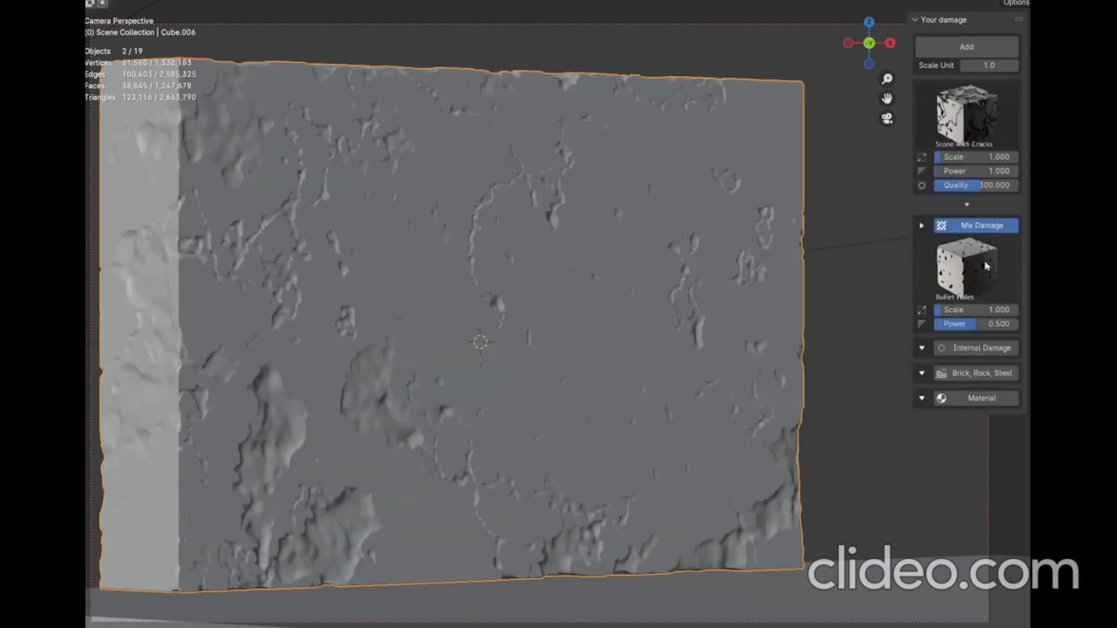
left_click(1001, 349)
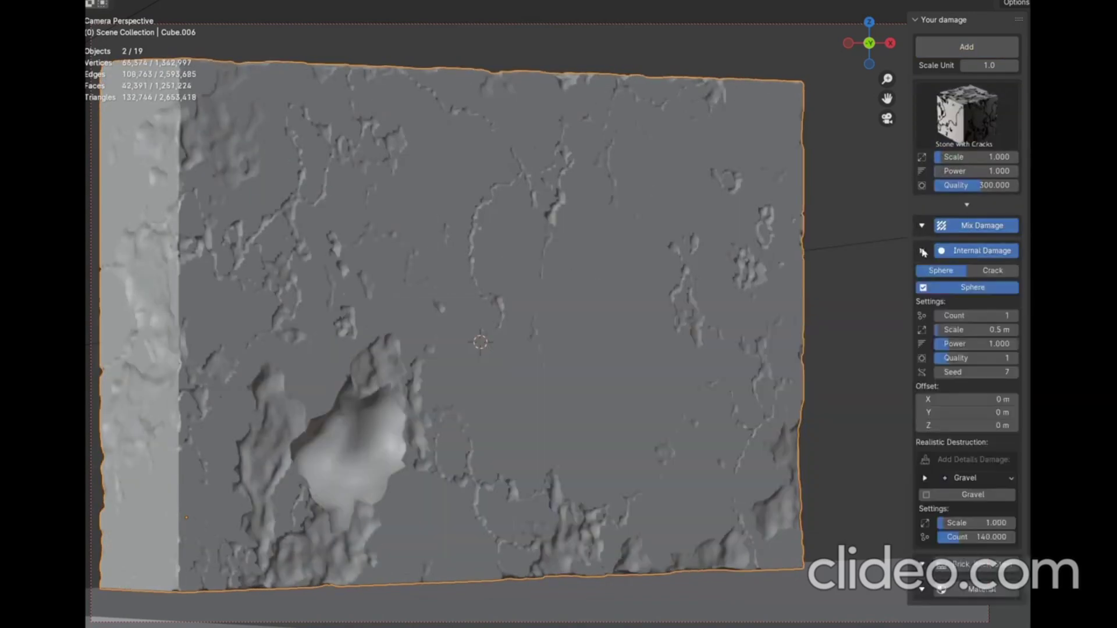
Fill the hole with gravel, use Noise Damage detail, and try then remove steel rods.
left_click(967, 496)
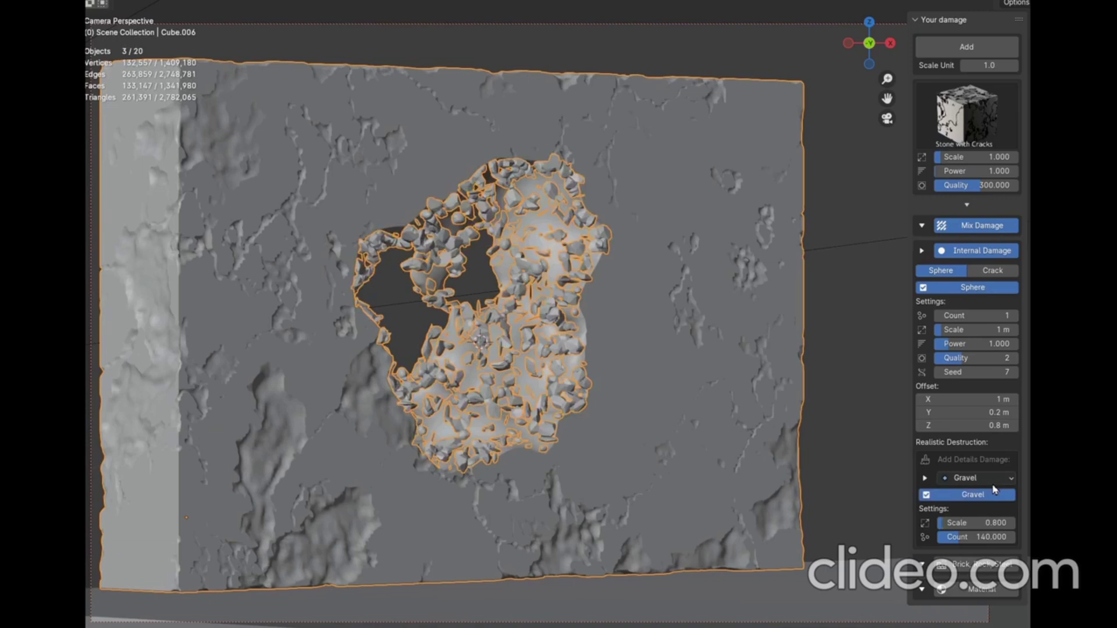
left_click(994, 512)
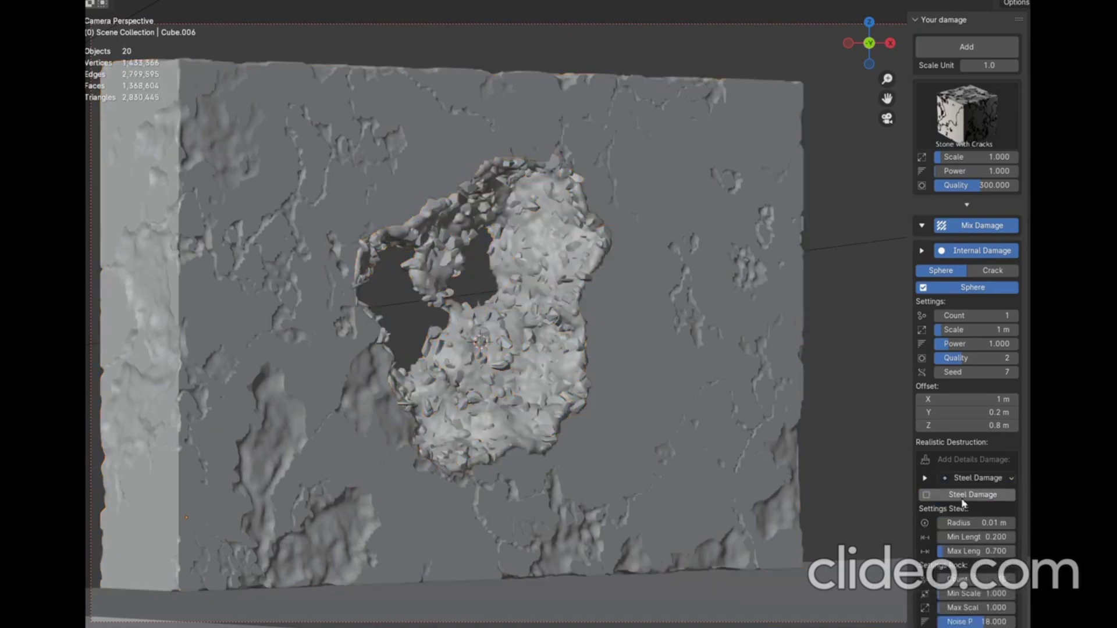
left_click(962, 499)
scroll(983, 400, "down", 3)
left_click(926, 430)
scroll(966, 407, "up", 5)
Fill the hole with a brick wall, test a brick pattern, then remove the spherical hole.
left_click(923, 313)
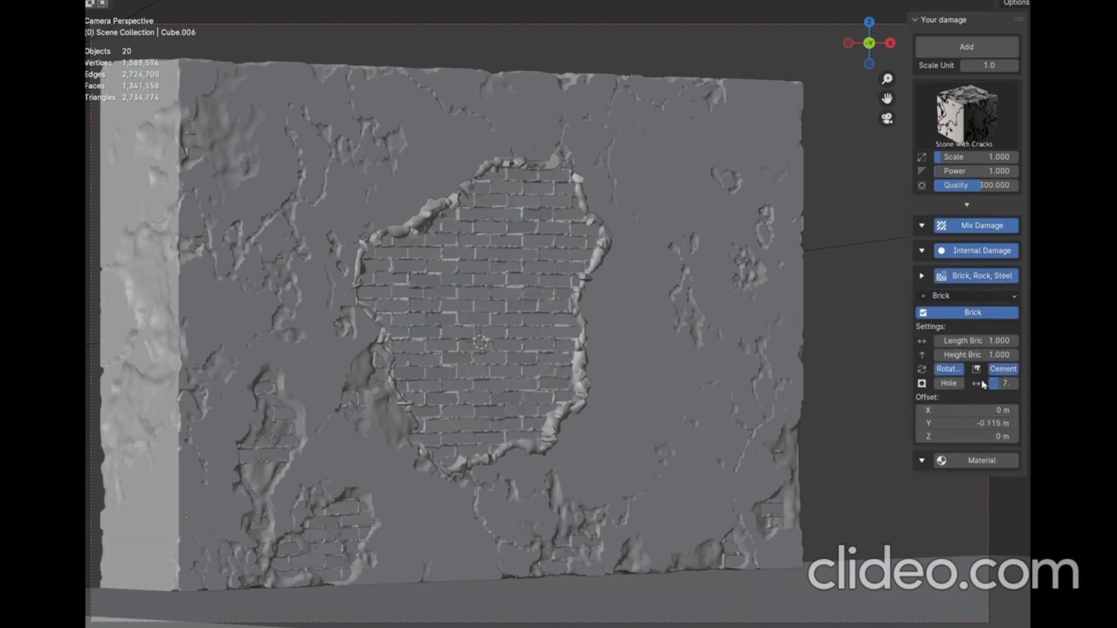
left_click(949, 383)
left_click(949, 384)
left_click(981, 254)
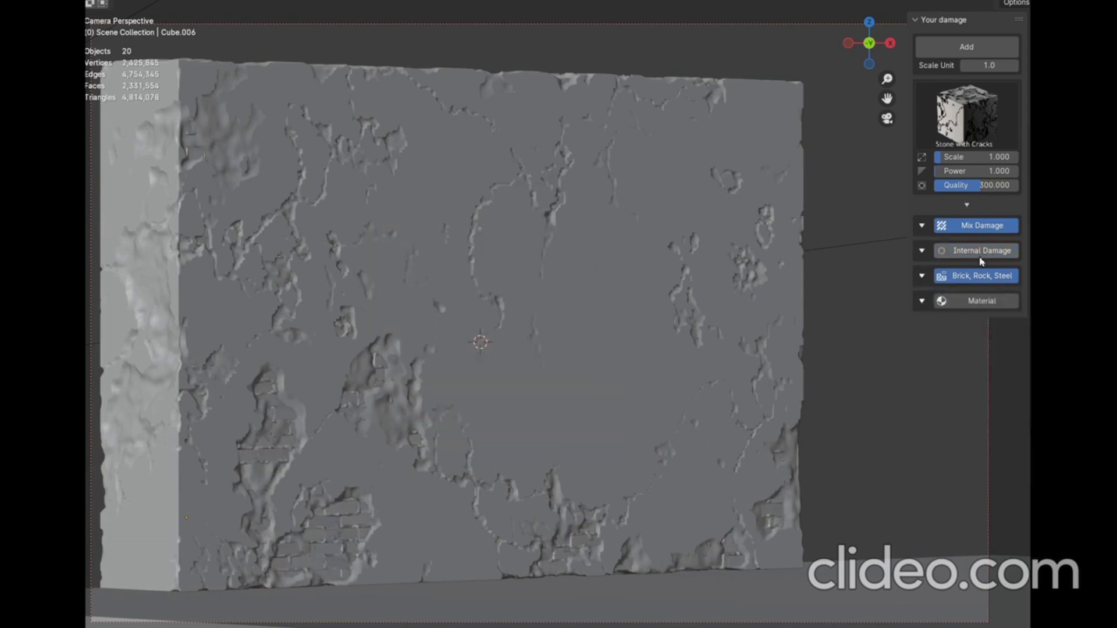
Apply a plaster material to the wall and Plaster 1 to the damaged areas.
left_click(967, 361)
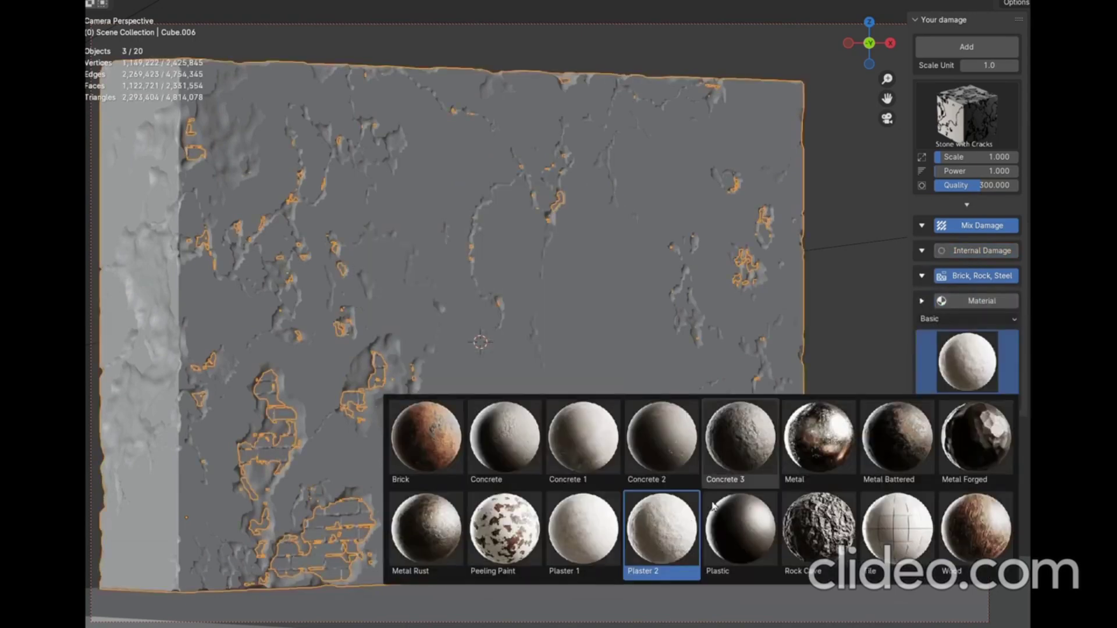
left_click(1000, 474)
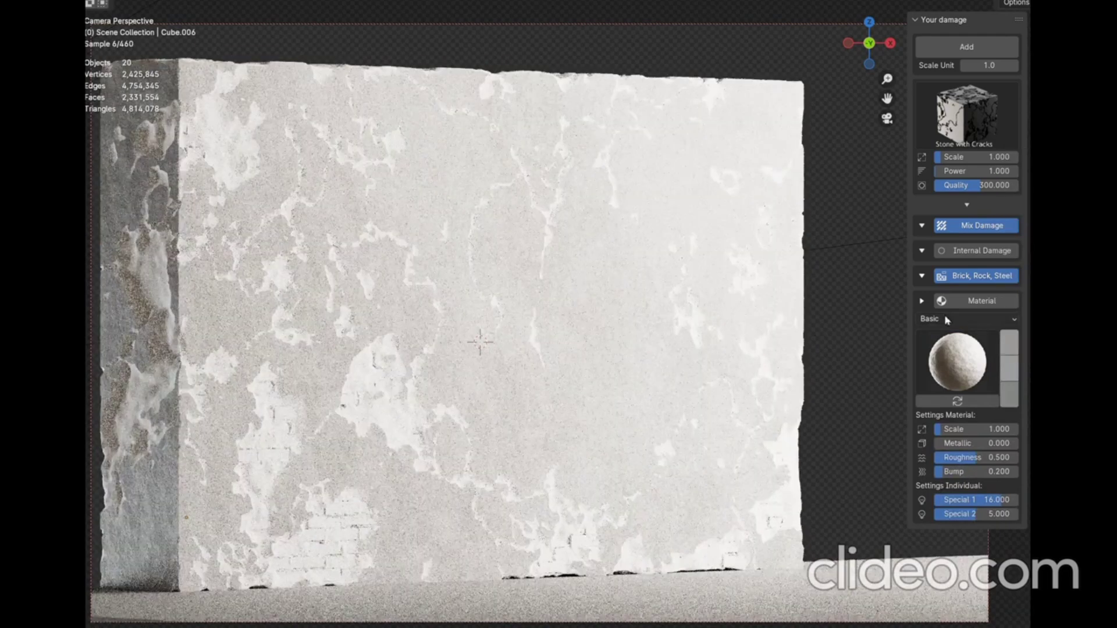
left_click(929, 319)
left_click(942, 351)
left_click(967, 361)
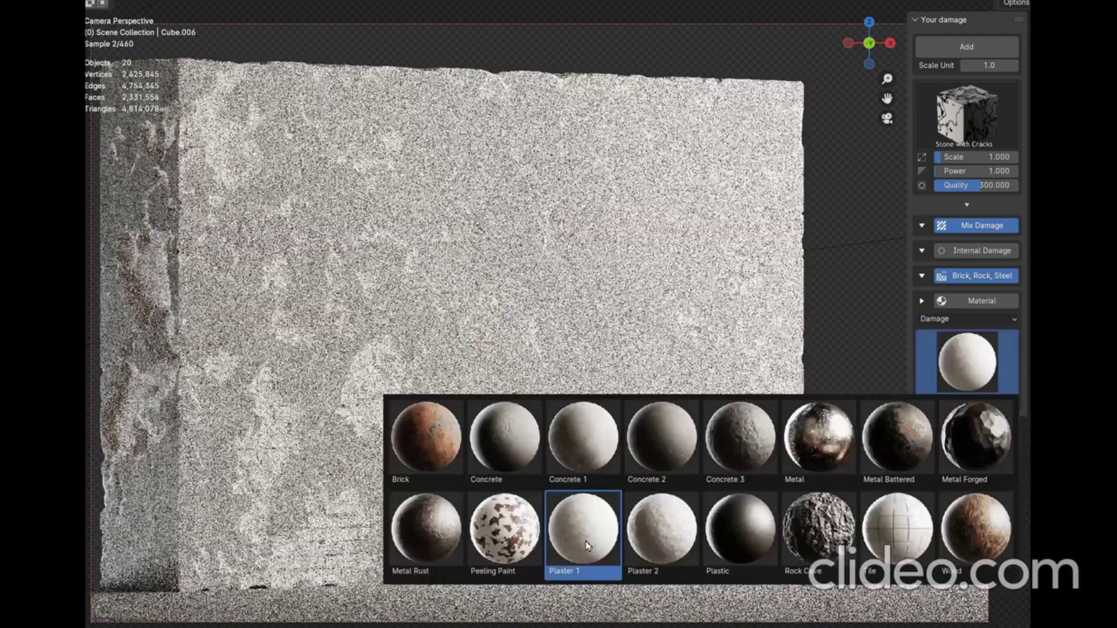
left_click(585, 529)
Use red bricks for the exposed areas and a concrete material for the mortar.
left_click(978, 318)
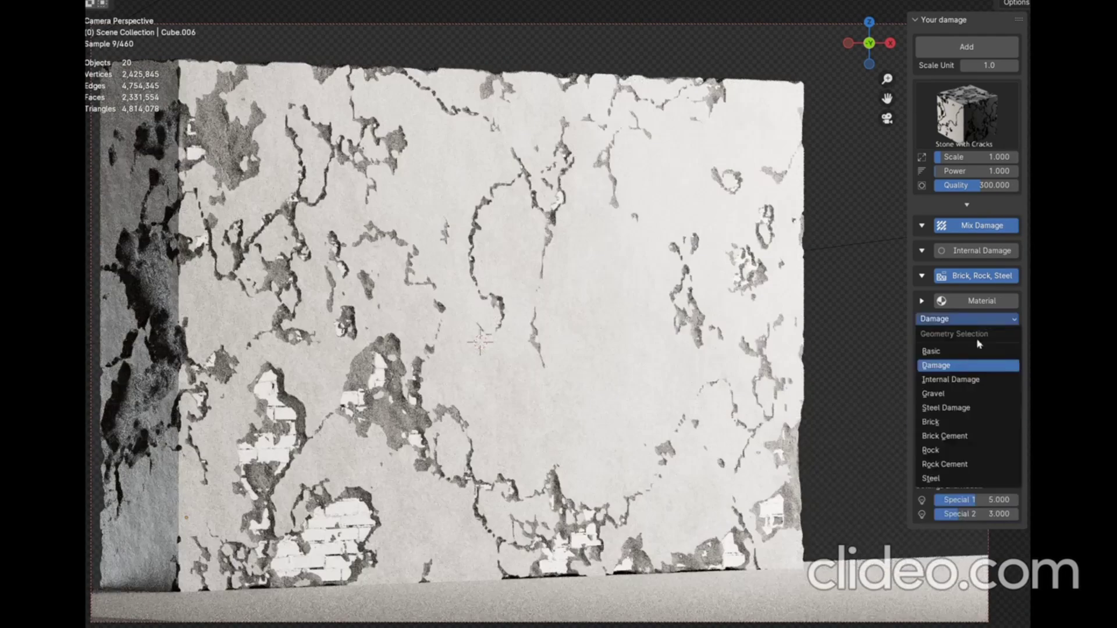
left_click(969, 422)
left_click(967, 364)
left_click(460, 453)
left_click(967, 319)
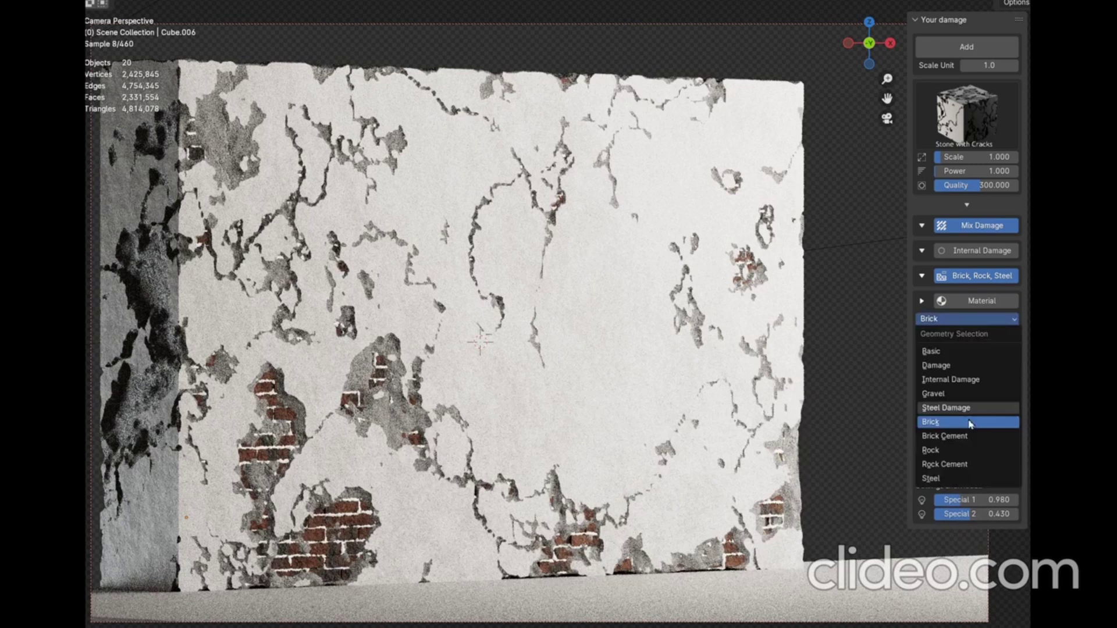
left_click(945, 436)
left_click(958, 361)
left_click(497, 447)
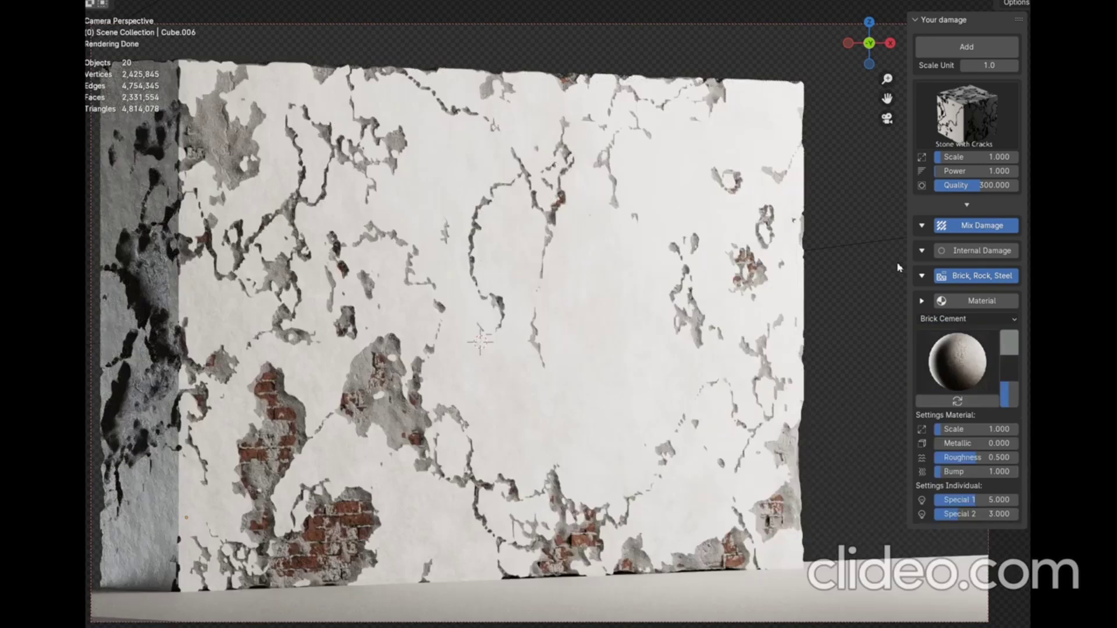
left_click(922, 301)
Pick a new damage pattern with Stone damage and switch off the brick, rock and steel fill.
left_click(982, 126)
left_click(820, 187)
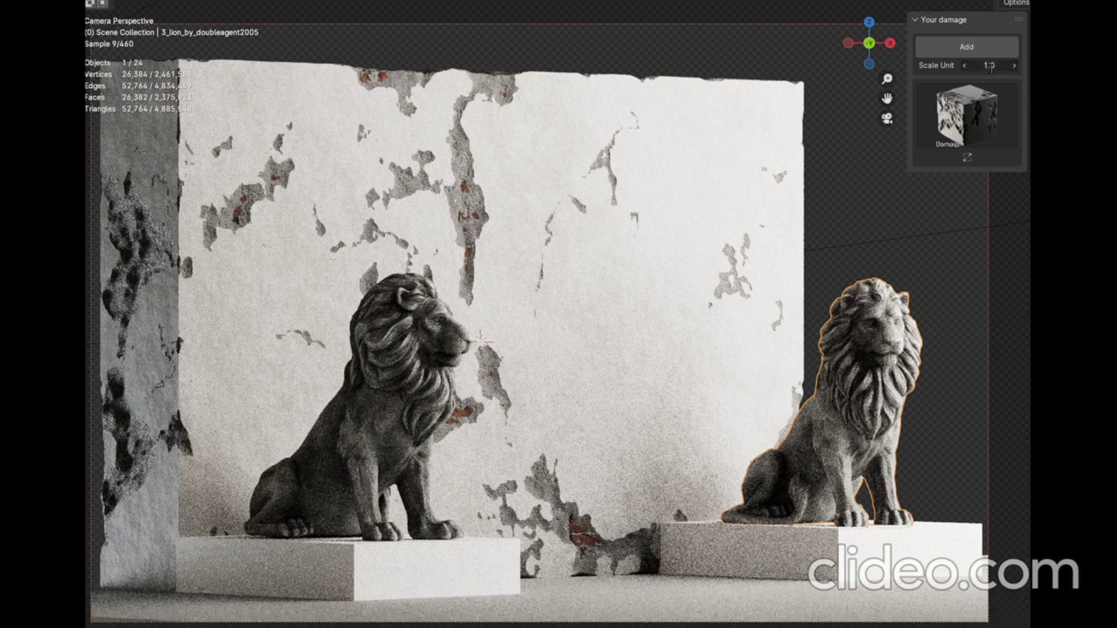
left_click(996, 133)
left_click(661, 190)
left_click(947, 147)
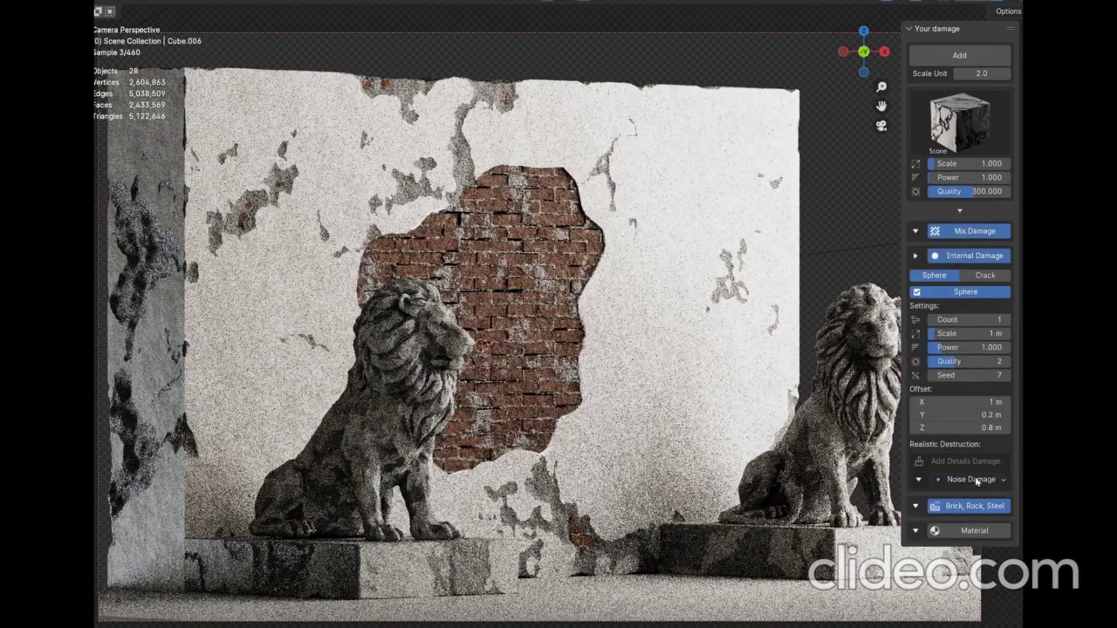
left_click(975, 506)
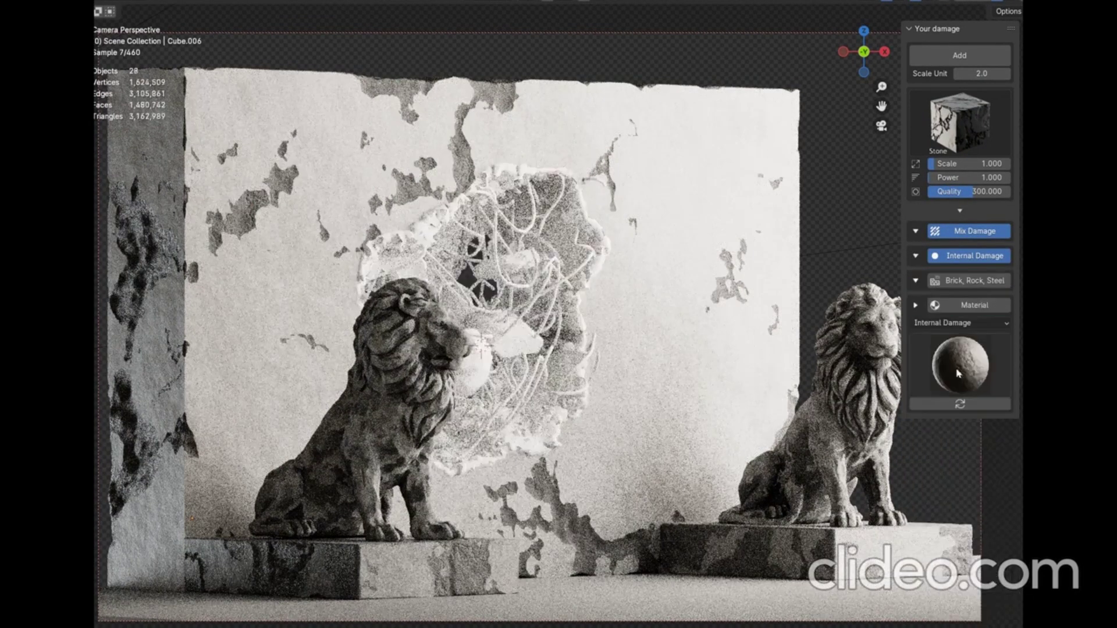
Try Gravel for the internal damage, then Steel Damage with a Metal Rust rebar look.
left_click(951, 364)
left_click(971, 323)
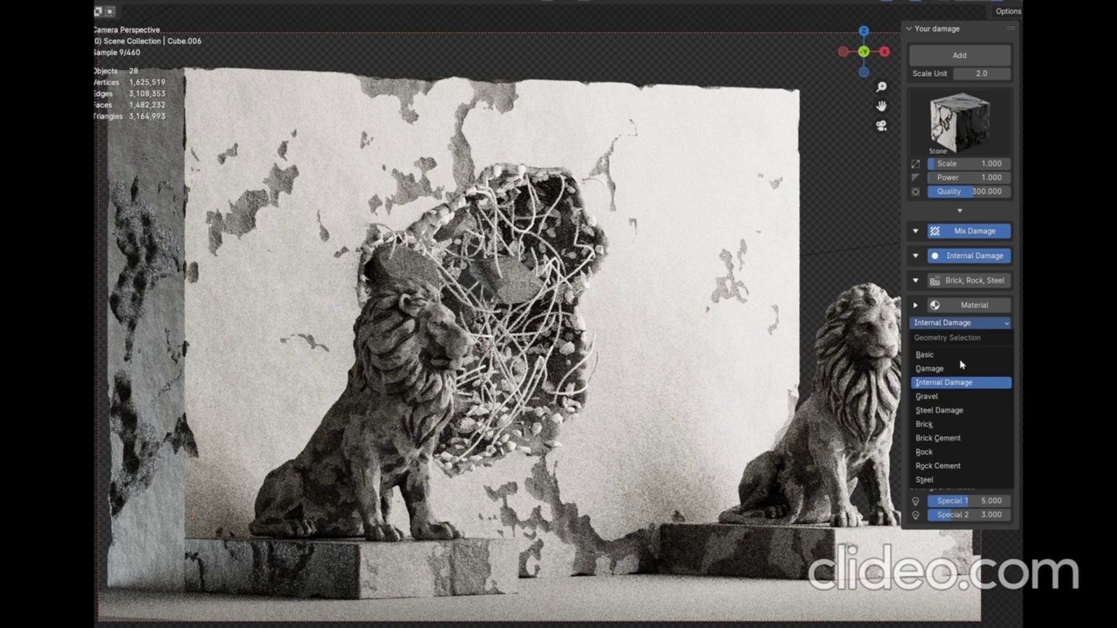
left_click(954, 380)
left_click(951, 365)
left_click(1004, 348)
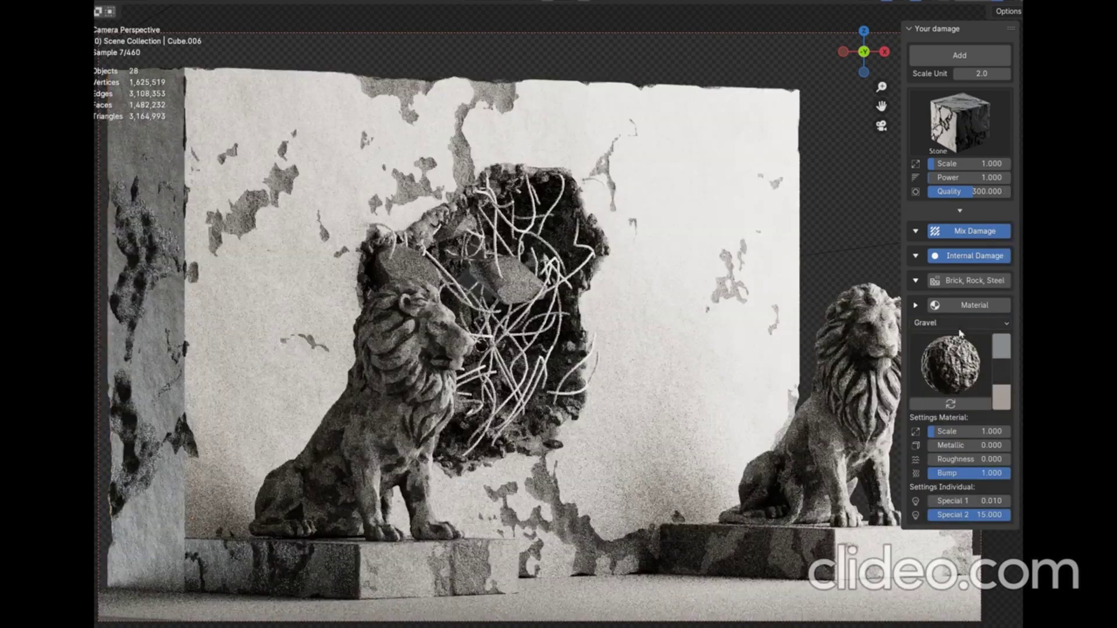
left_click(955, 323)
left_click(954, 411)
left_click(960, 365)
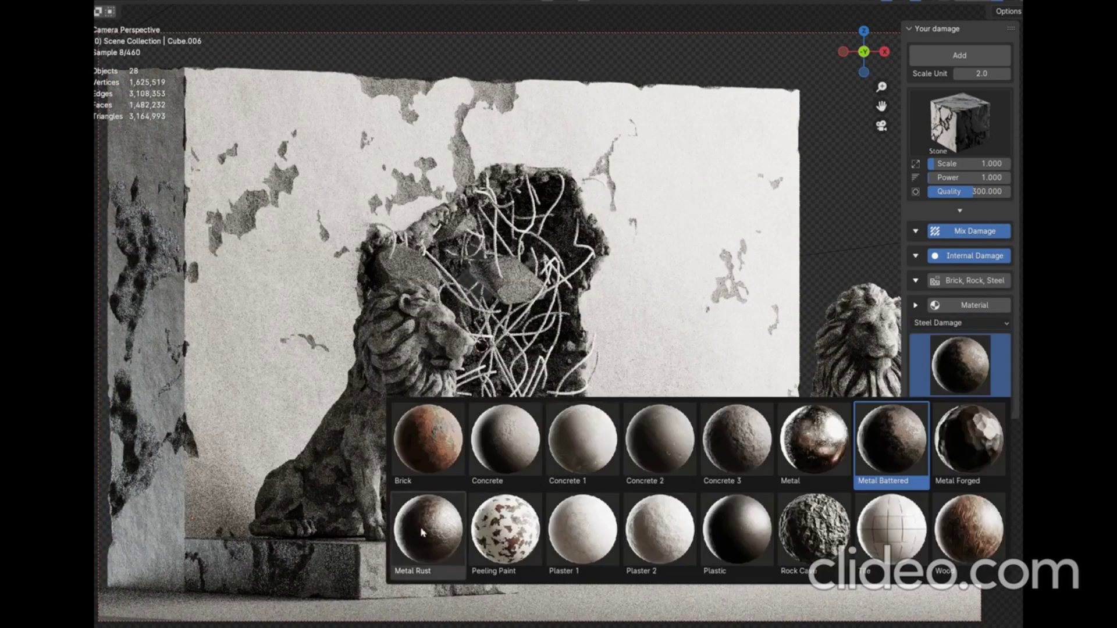
left_click(422, 532)
Set the brick, rock and steel fill to Rock instead of Brick.
left_click(916, 304)
left_click(915, 255)
left_click(919, 479)
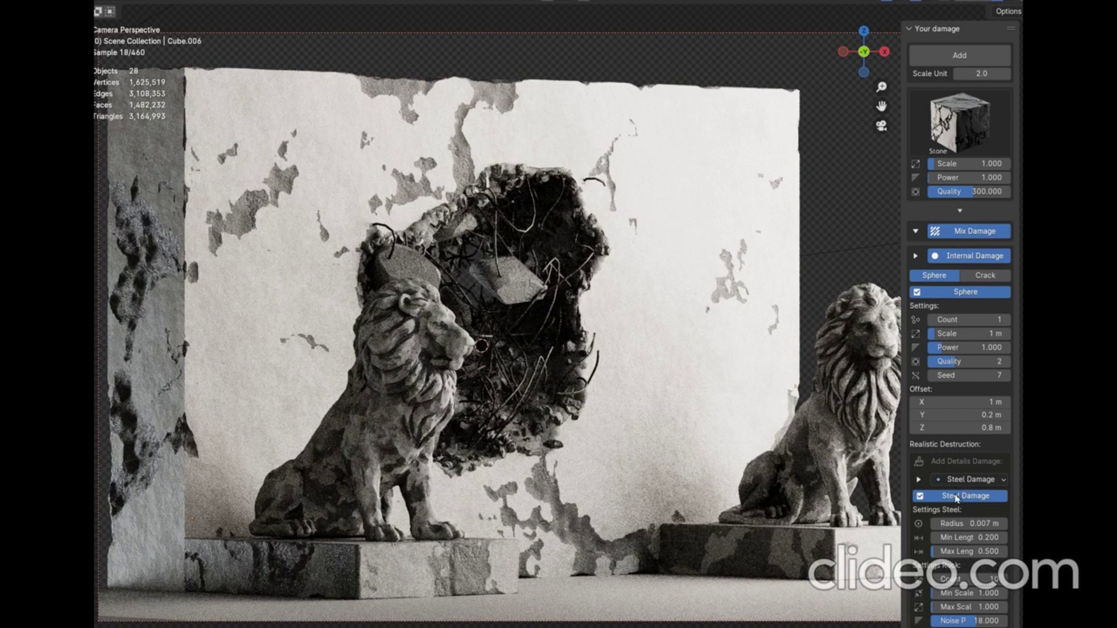
left_click(919, 480)
left_click(915, 256)
left_click(916, 281)
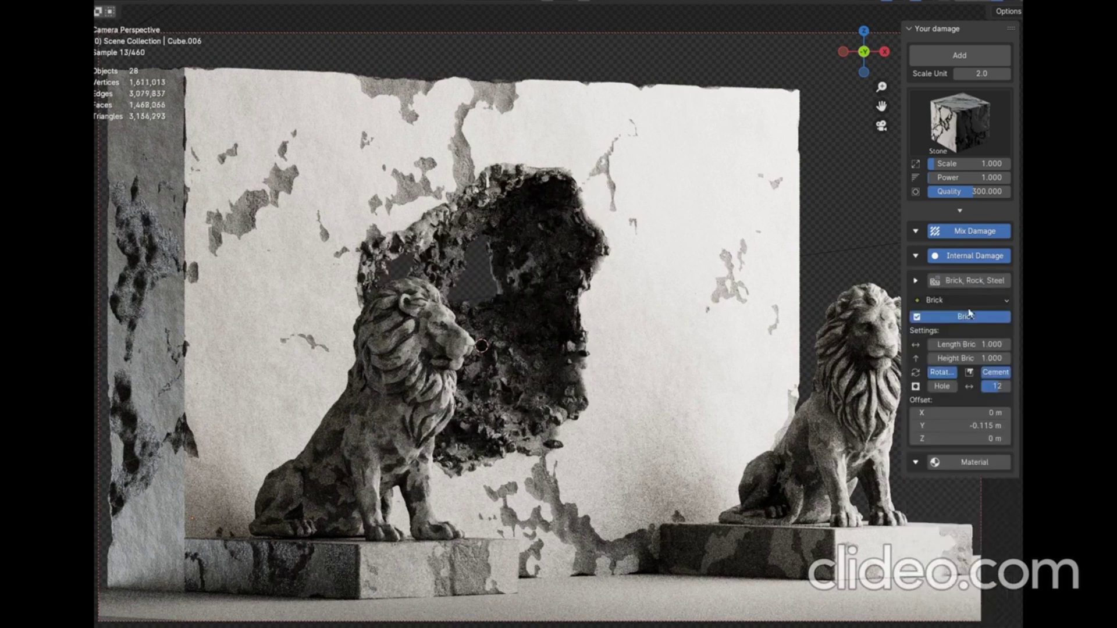
left_click(981, 347)
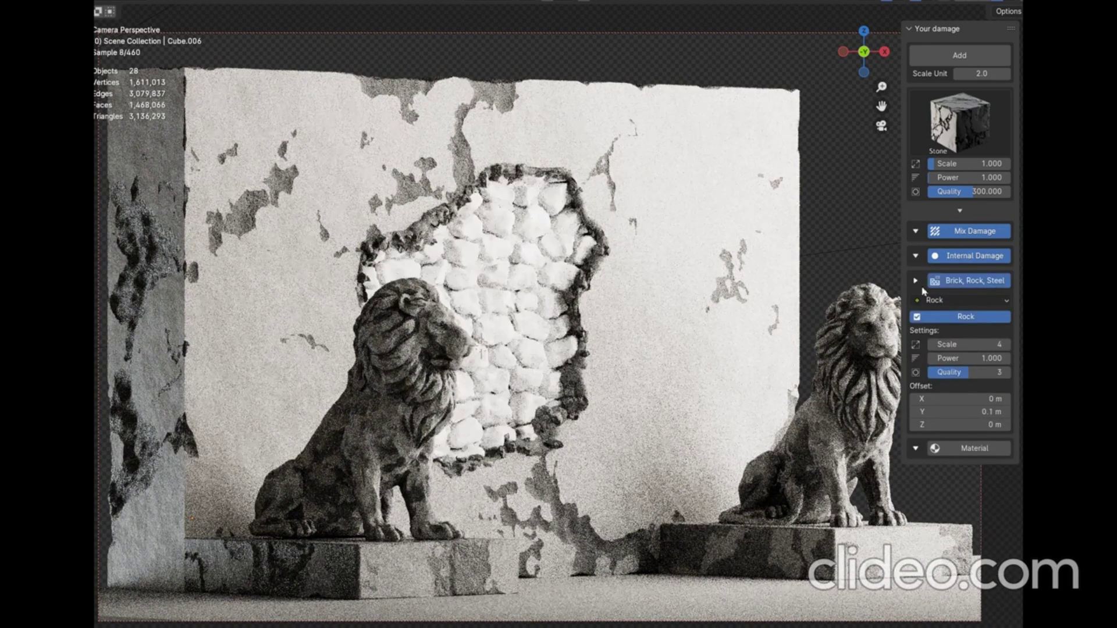
left_click(915, 280)
Switch the material type to Rock and set Special 1 to 0.005.
left_click(915, 305)
left_click(951, 323)
left_click(963, 455)
left_click(950, 364)
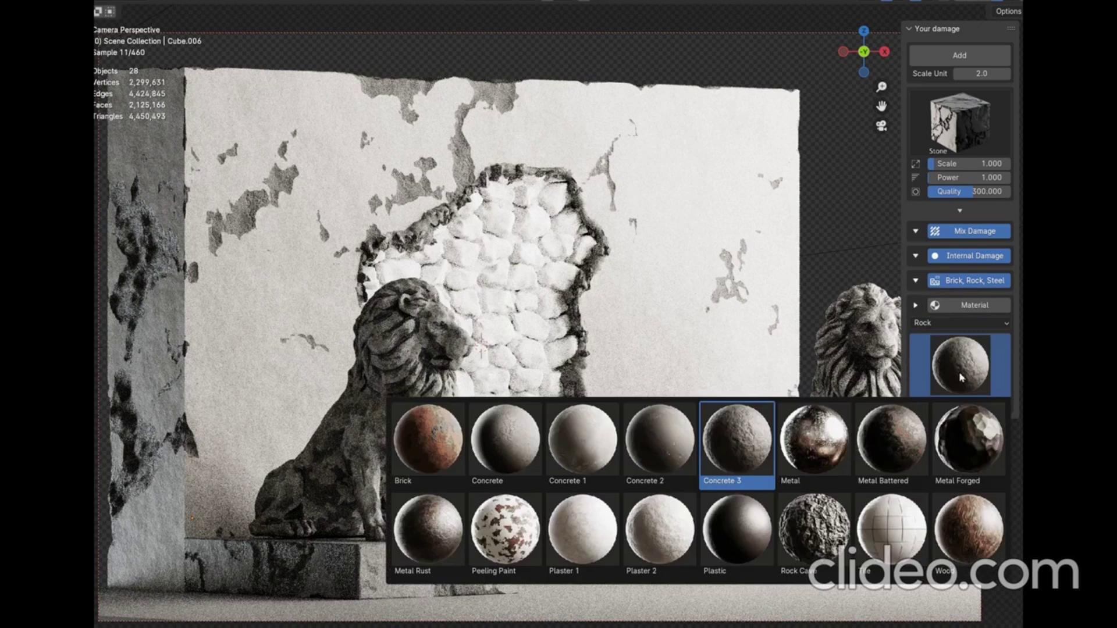
left_click(969, 501)
type("0.005")
key("Return")
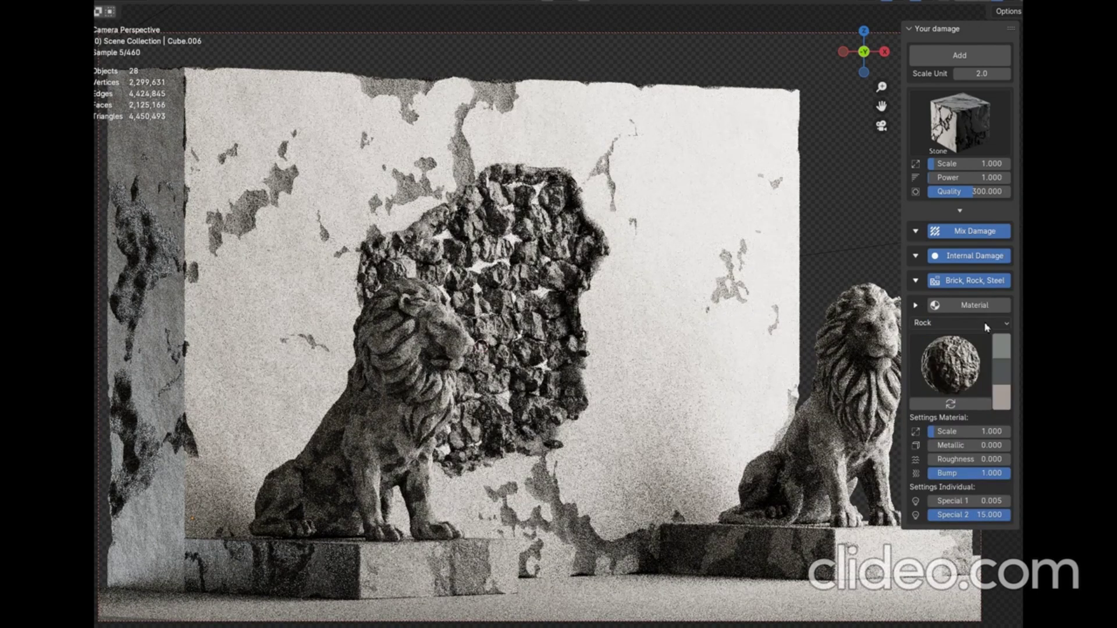
Switch the material to Rock Cement and apply one of its presets.
left_click(951, 323)
left_click(954, 466)
left_click(953, 382)
left_click(822, 527)
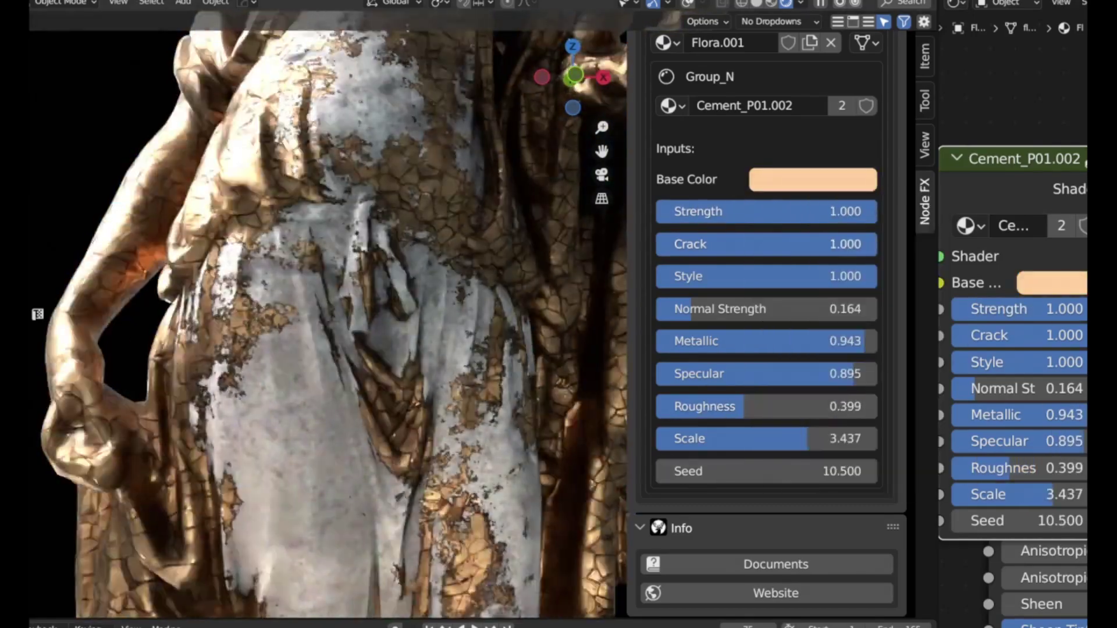
Tweak normal strength and roughness, then keyframe a low moss Strength.
left_click_drag(698, 277, 675, 277)
left_click_drag(721, 309, 817, 454)
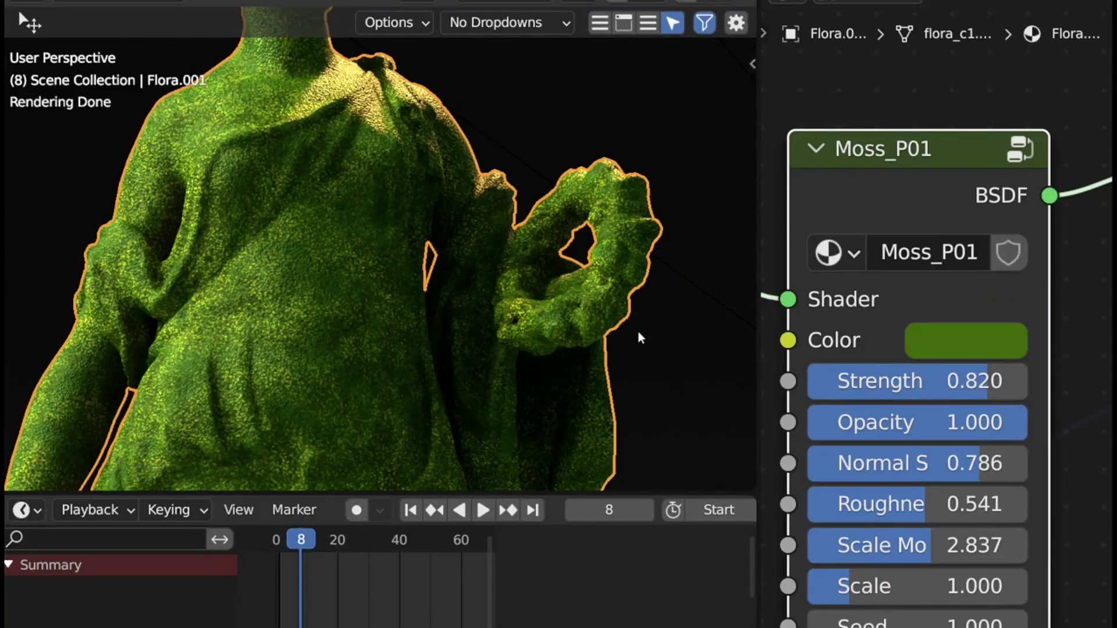
left_click_drag(988, 381, 878, 381)
right_click(877, 381)
left_click(789, 256)
At a later frame, raise the moss Strength and keyframe it.
left_click_drag(300, 540, 464, 540)
left_click_drag(878, 382, 986, 381)
right_click(986, 381)
left_click(846, 279)
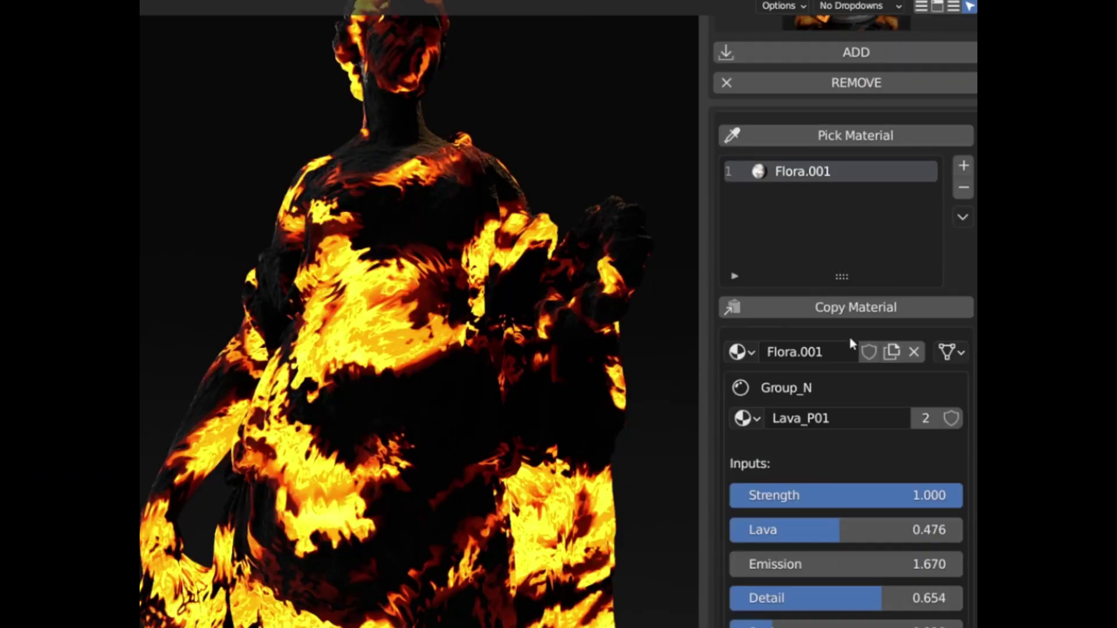
scroll(851, 343, "down", 5)
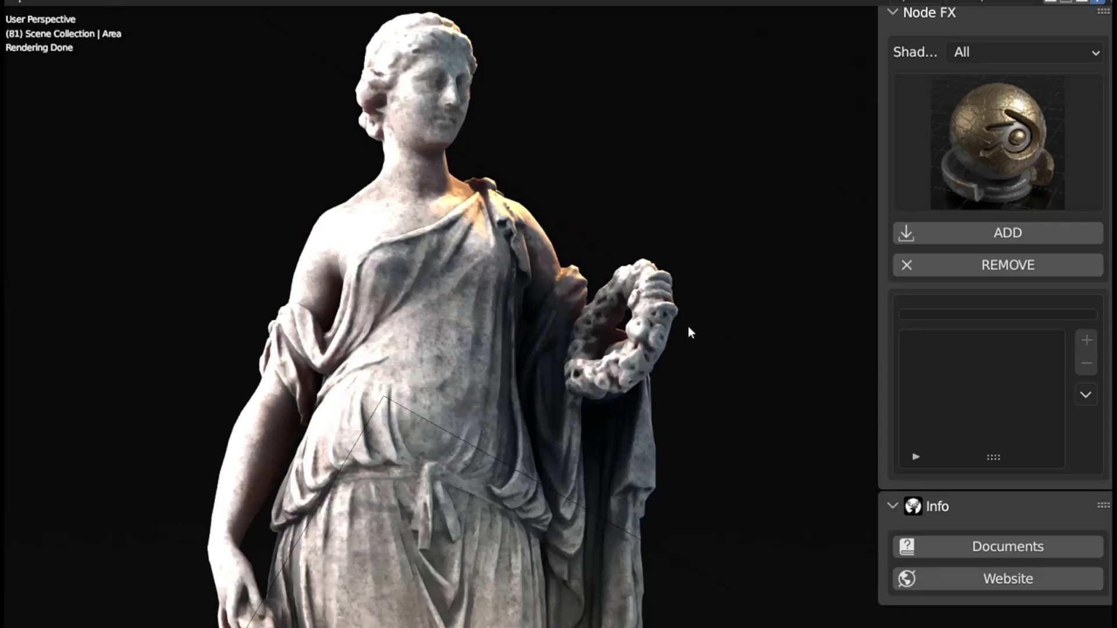
Add Gold_P01 then the moss shader to the statue and keyframe Strength 0.313 at frame 8.
left_click(446, 271)
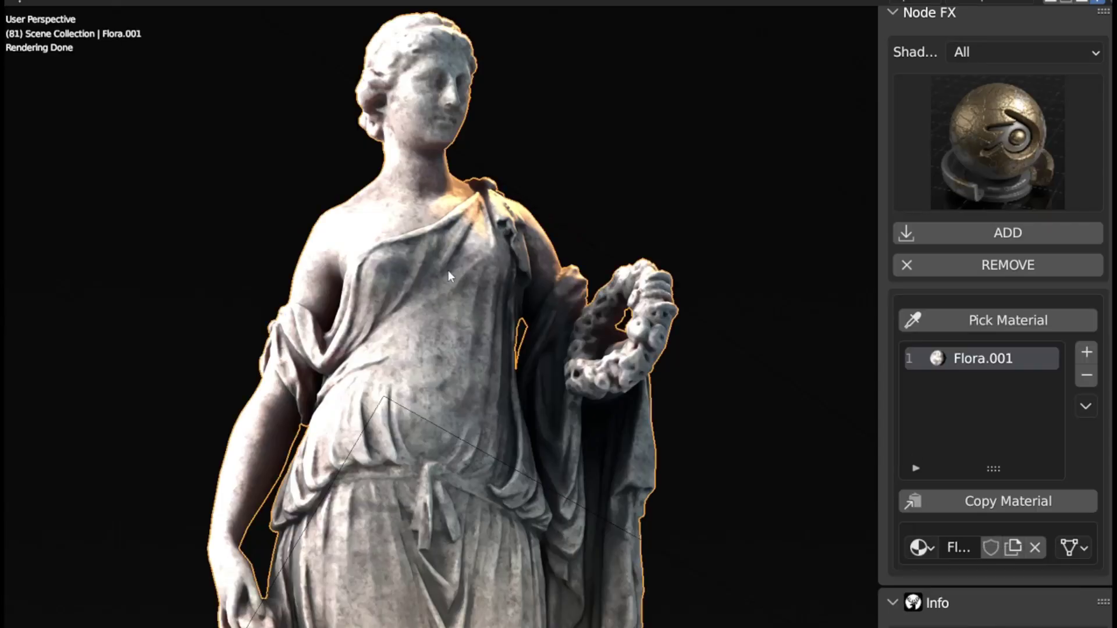
left_click(997, 233)
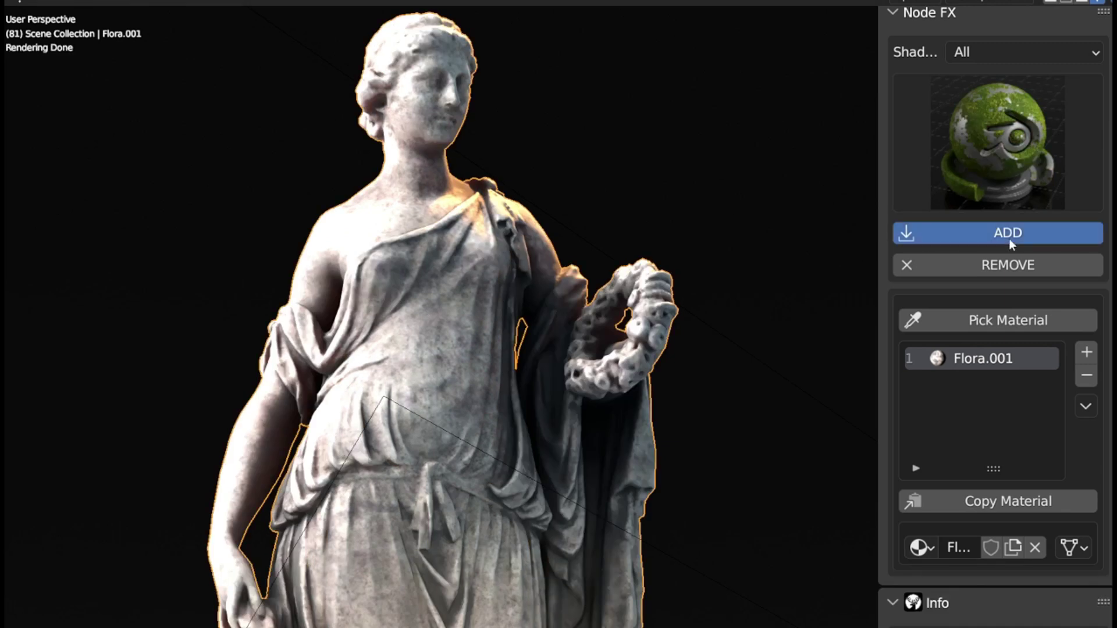
left_click(1009, 238)
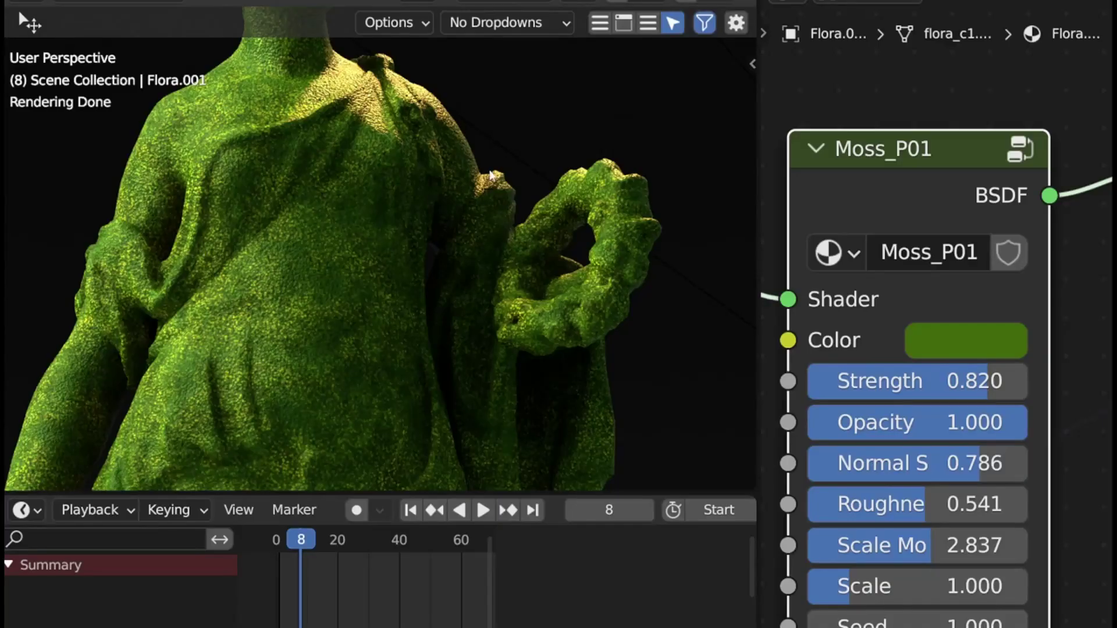
left_click_drag(908, 382, 853, 382)
right_click(896, 381)
left_click(804, 259)
Keyframe moss Strength 0.811 at frame 61 and play the growth animation.
left_click_drag(301, 540, 463, 540)
left_click_drag(899, 381, 954, 381)
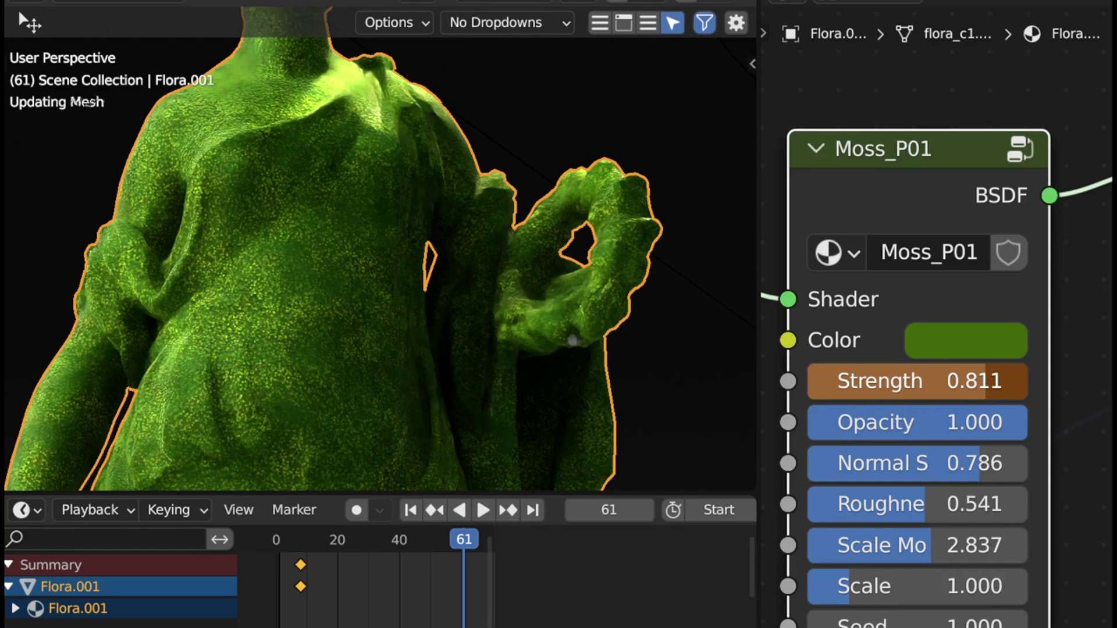
right_click(908, 381)
left_click(935, 290)
key("space")
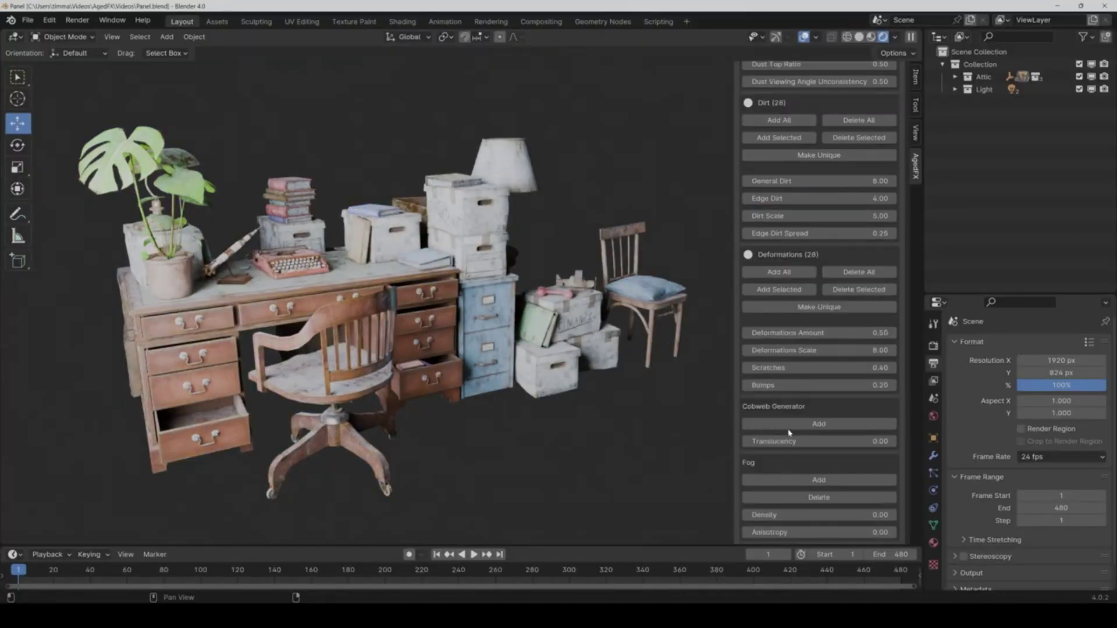
Add cobwebs on a chosen collection, a 0.05-density fog volume, and dust particles.
left_click(818, 424)
left_click(1044, 490)
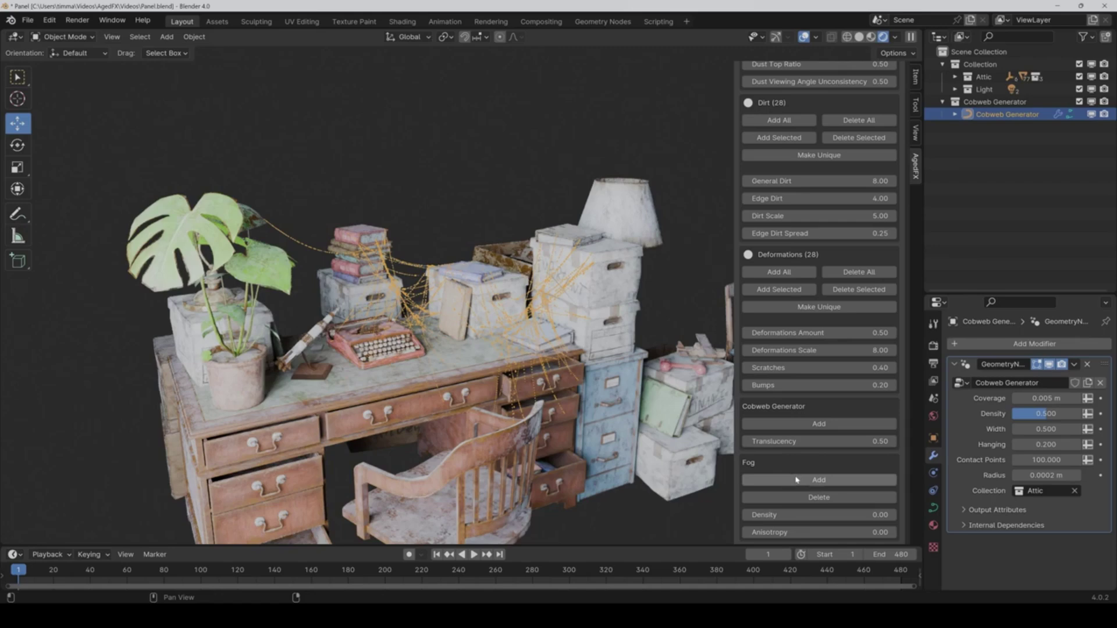
left_click(818, 479)
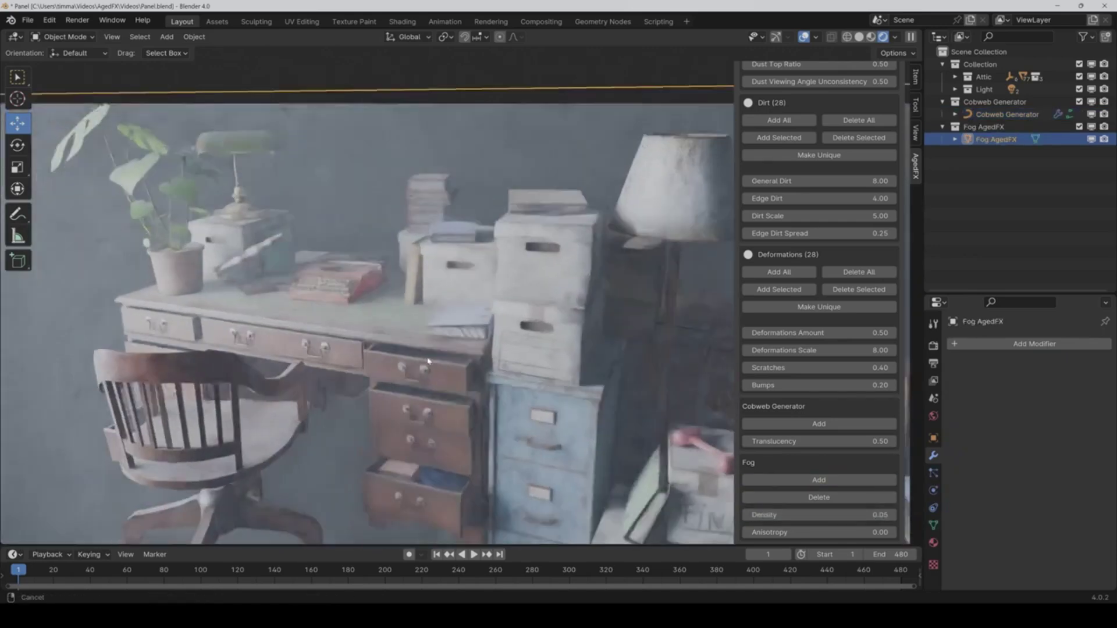
scroll(840, 483, "down", 5)
scroll(840, 484, "down", 1)
left_click(826, 444)
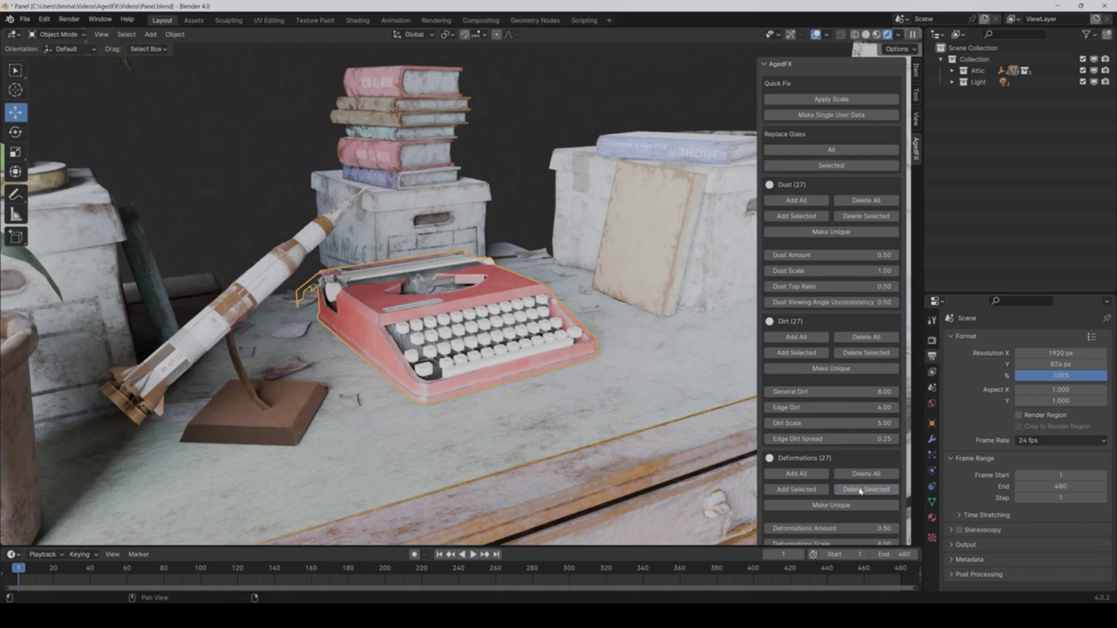
Make the typewriter's dirt material unique and orbit around the desk scene.
left_click(799, 368)
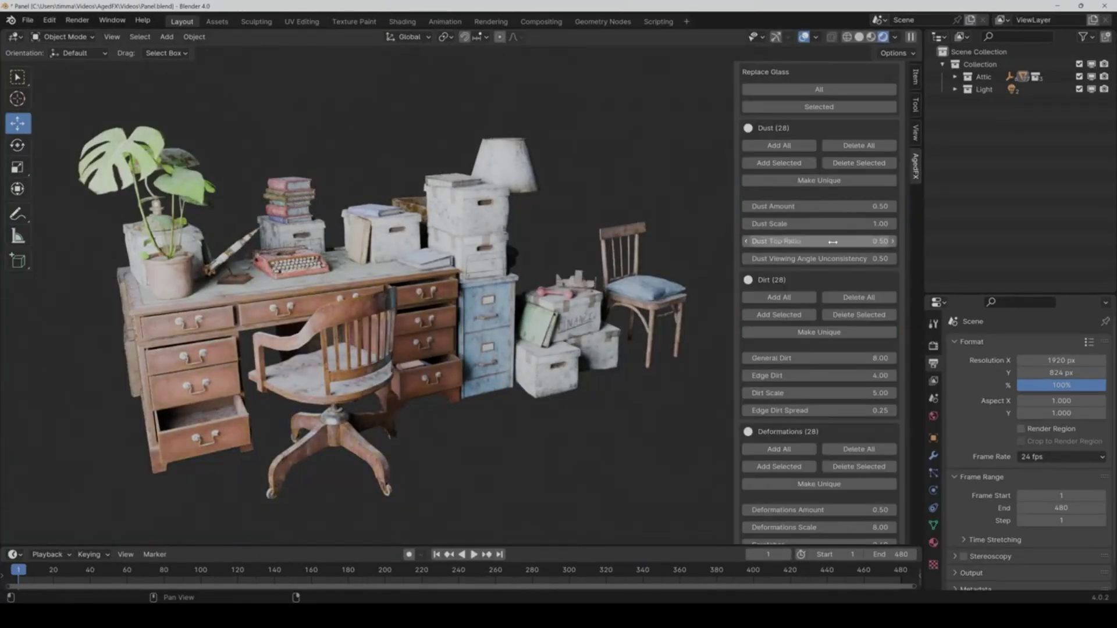
middle_click_drag(483, 373, 515, 365)
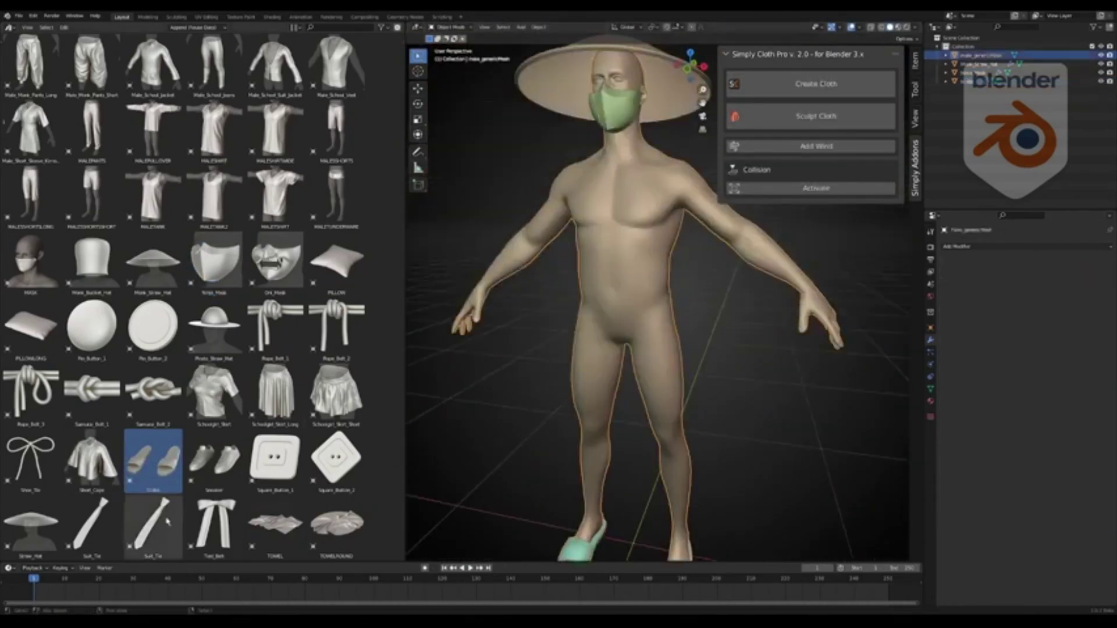
Simulate the long green monk pants with Fast Play, then search the assets for 'coa'.
scroll(182, 296, "up", 5)
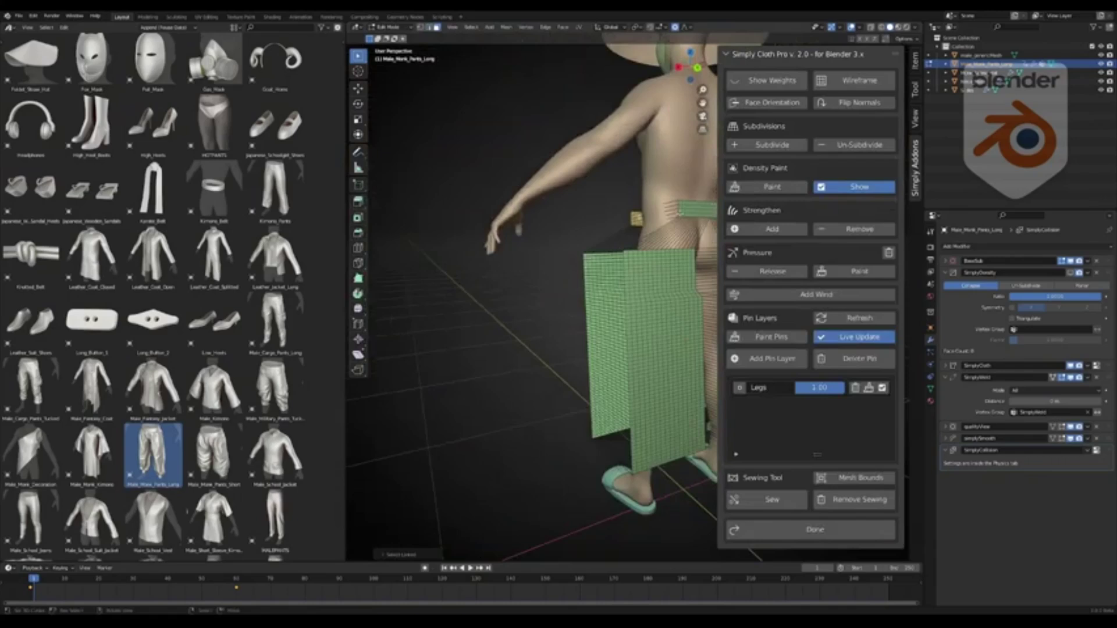
left_click(746, 303)
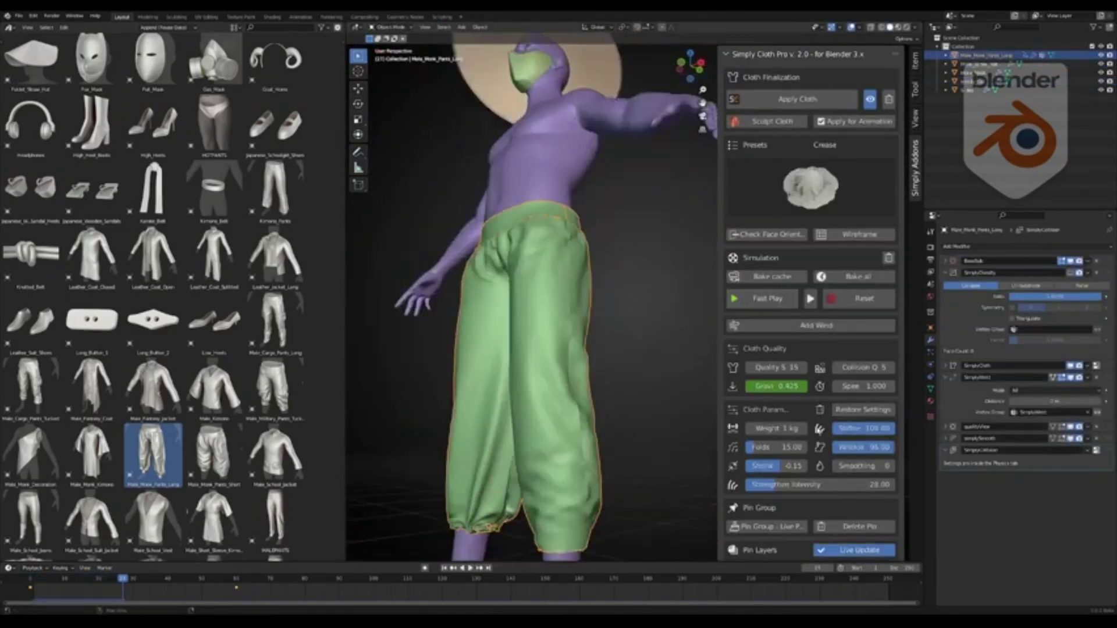
scroll(811, 349, "down", 10)
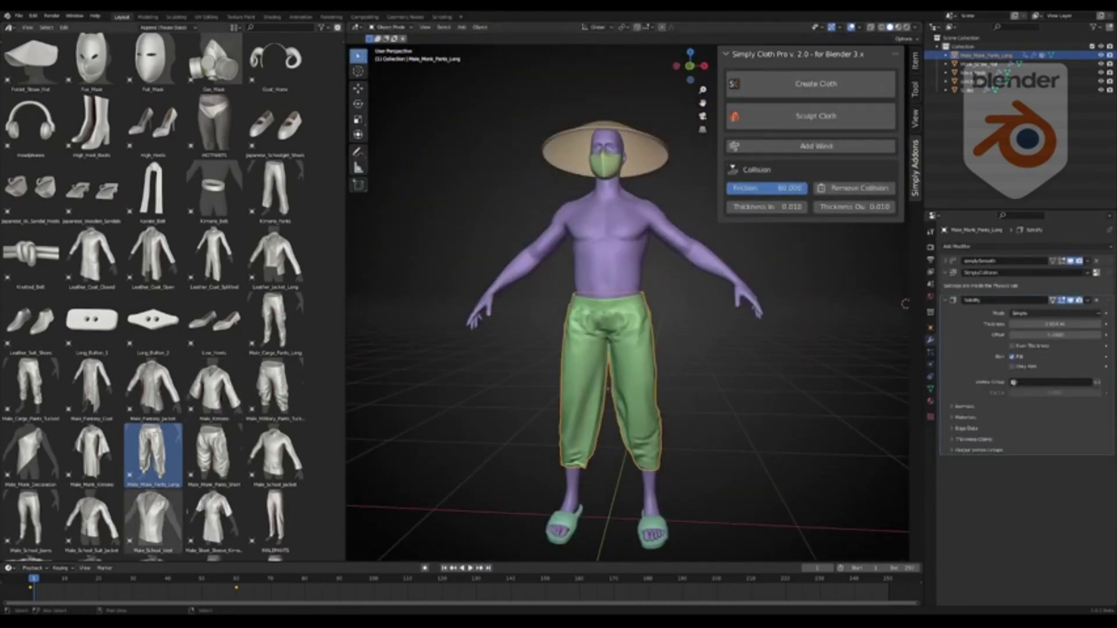
scroll(152, 291, "down", 5)
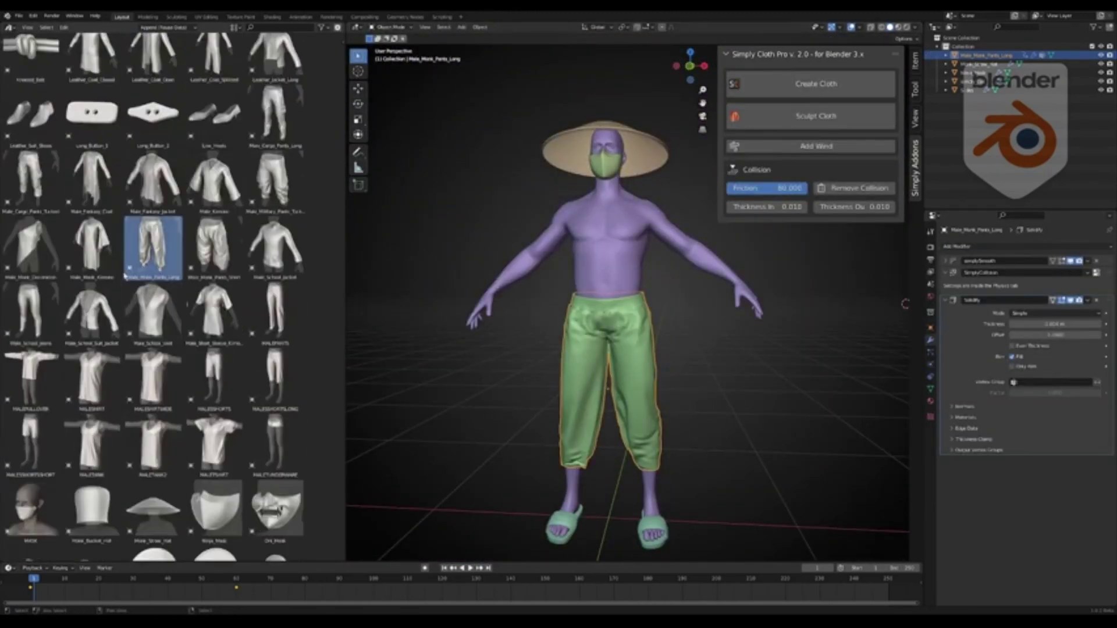
type("coa")
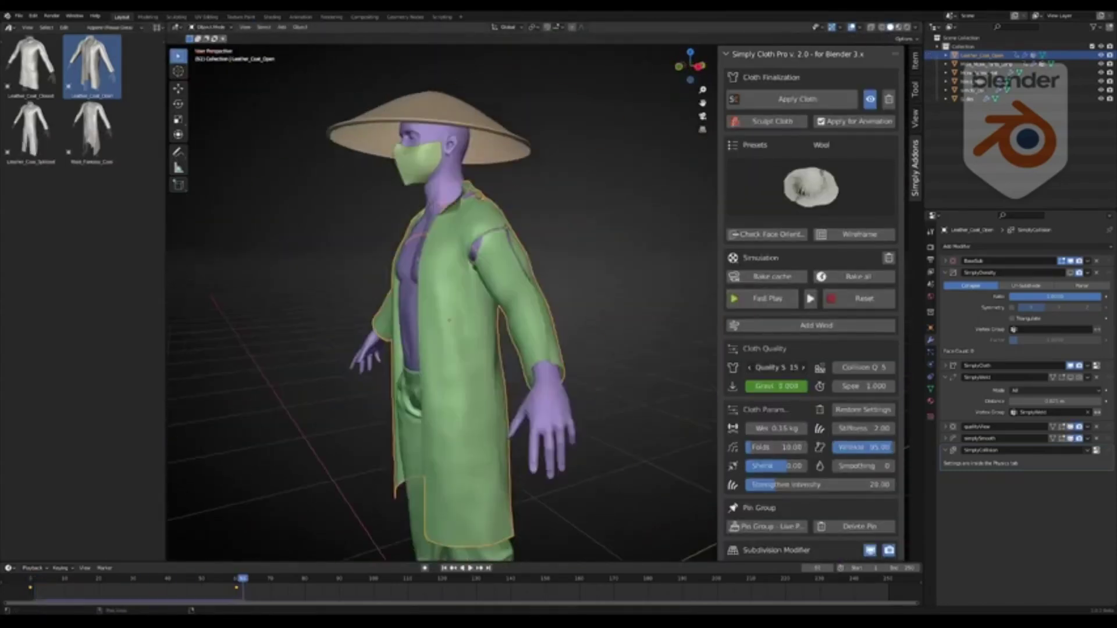
Run Fast Play cloth simulations for the open coat and then the school vest.
scroll(776, 198, "down", 4)
left_click(776, 197)
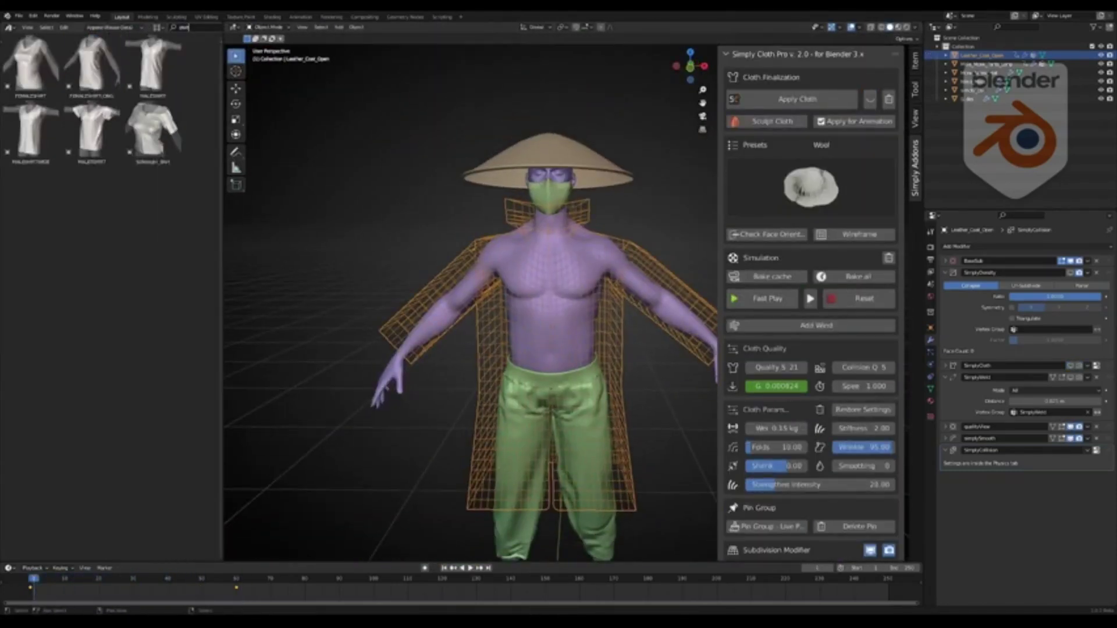
scroll(110, 291, "down", 10)
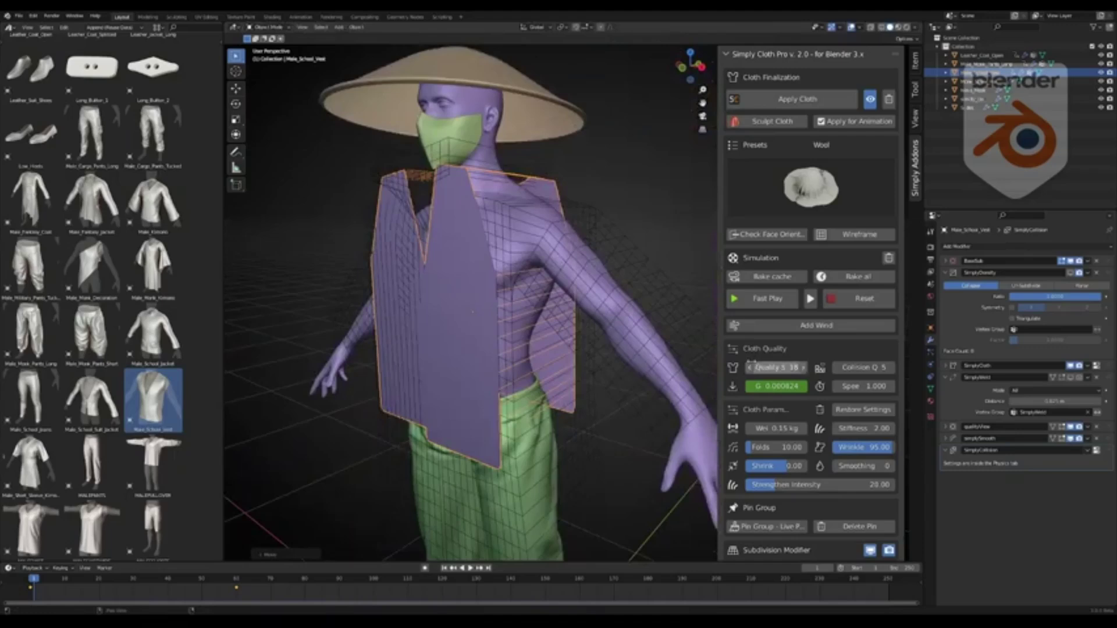
left_click(774, 241)
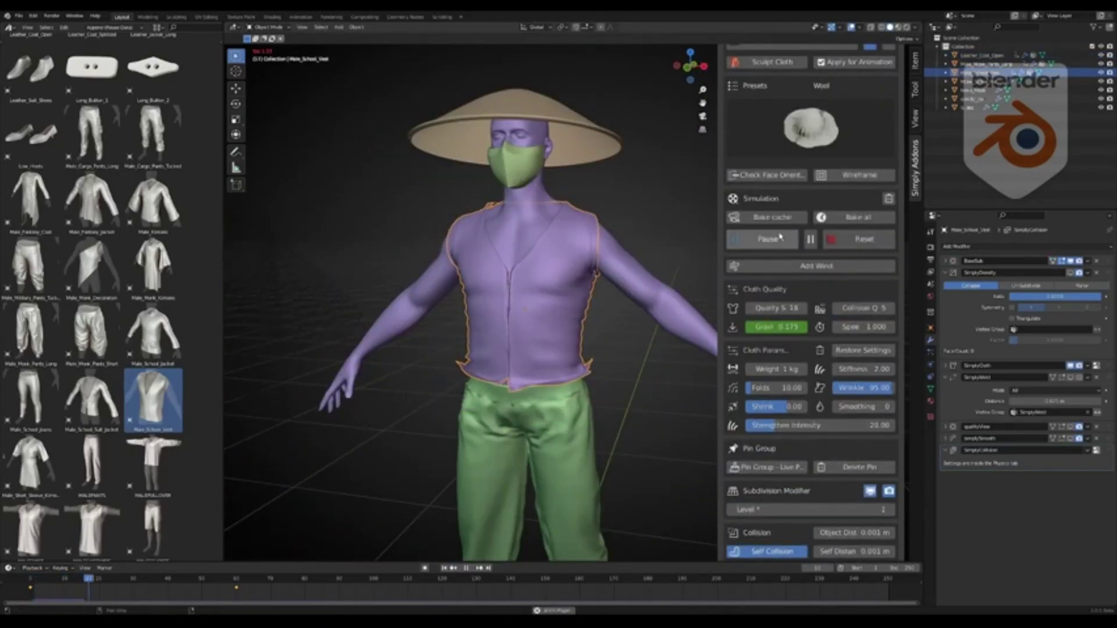